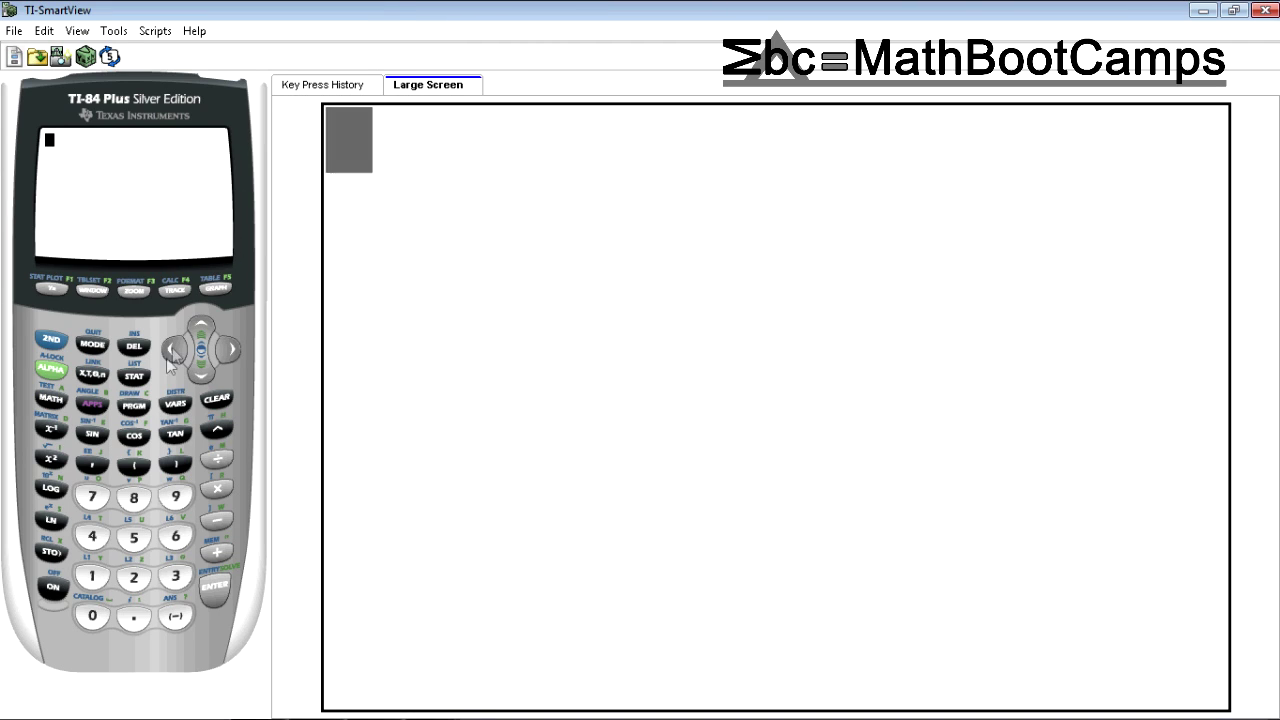
Show the STAT menu on the emulated TI-84, listing EDIT, CALC and TESTS.
click(140, 375)
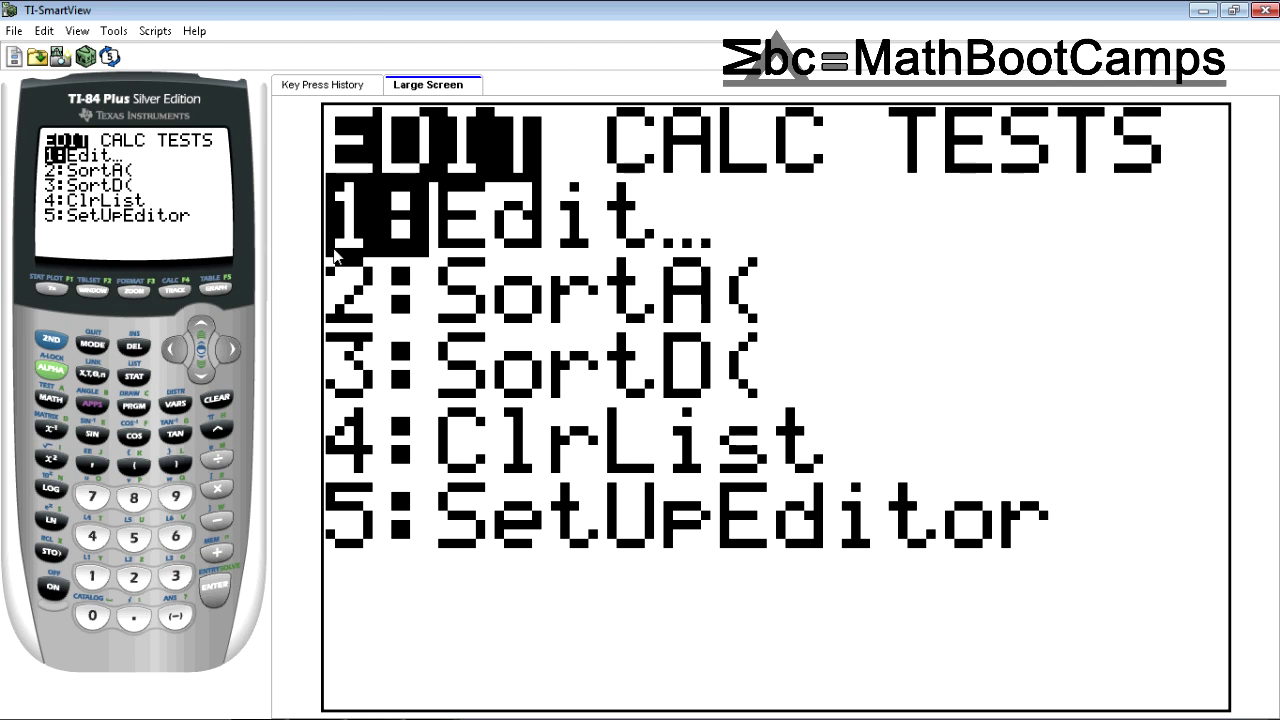
In the list editor, enter 12, 14, 14, 14, 16, 18, 20, 20, 21, 23 into L1.
click(92, 580)
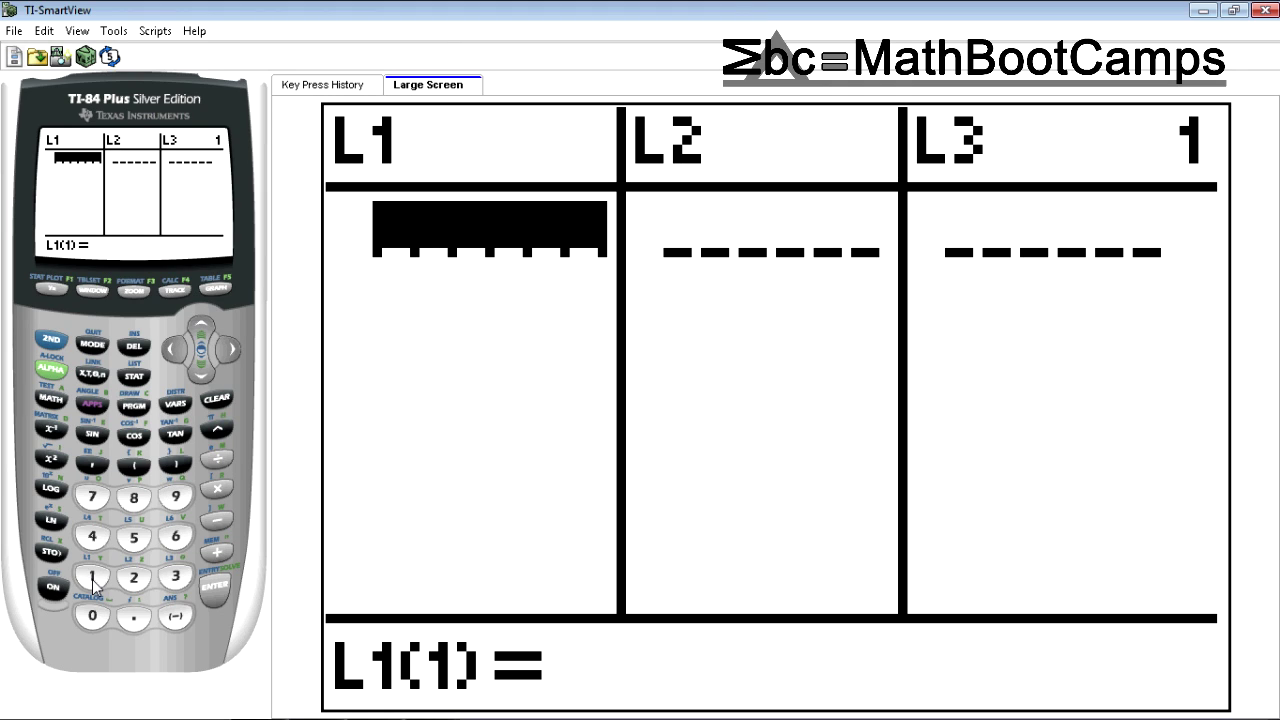
text(12)
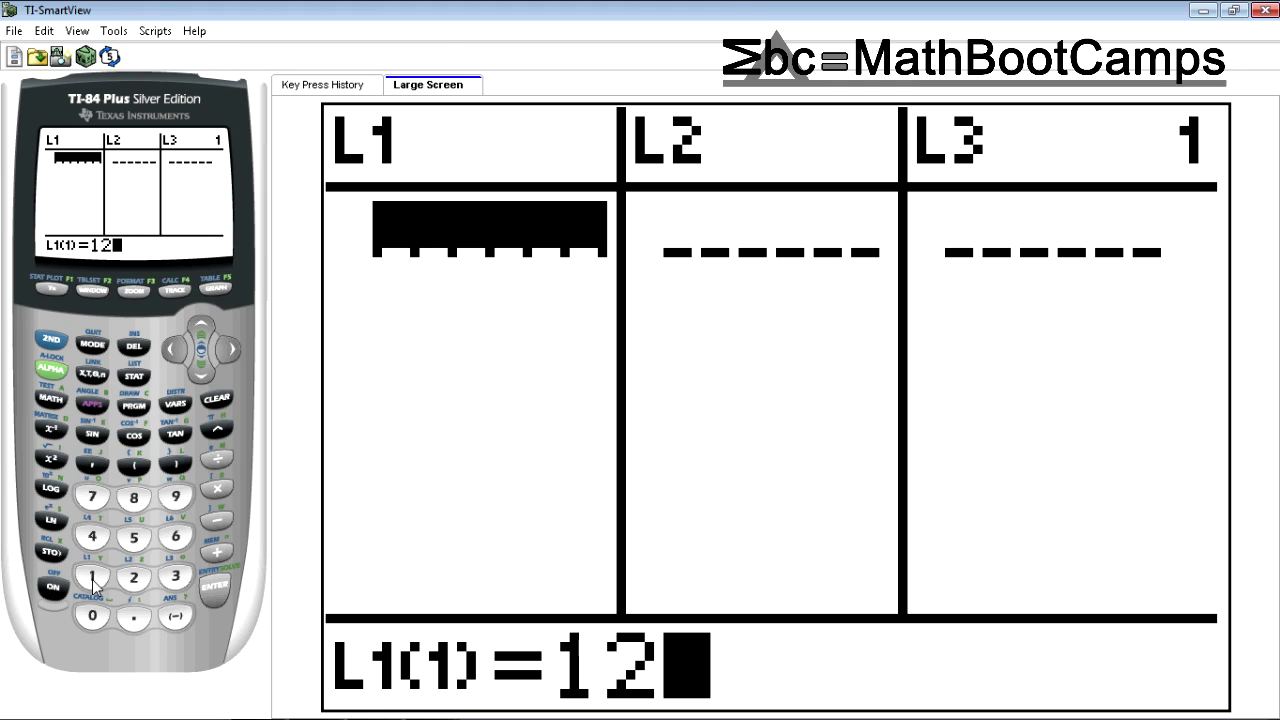
key(Return)
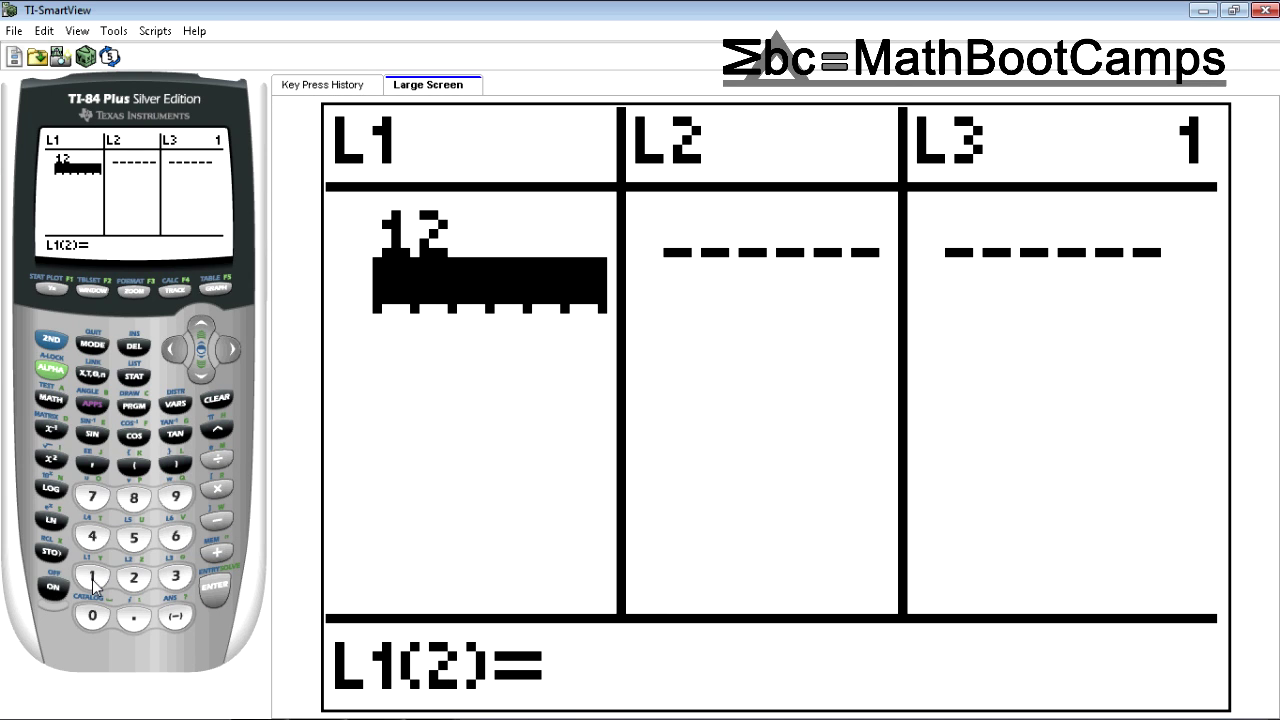
text(14)
key(Return)
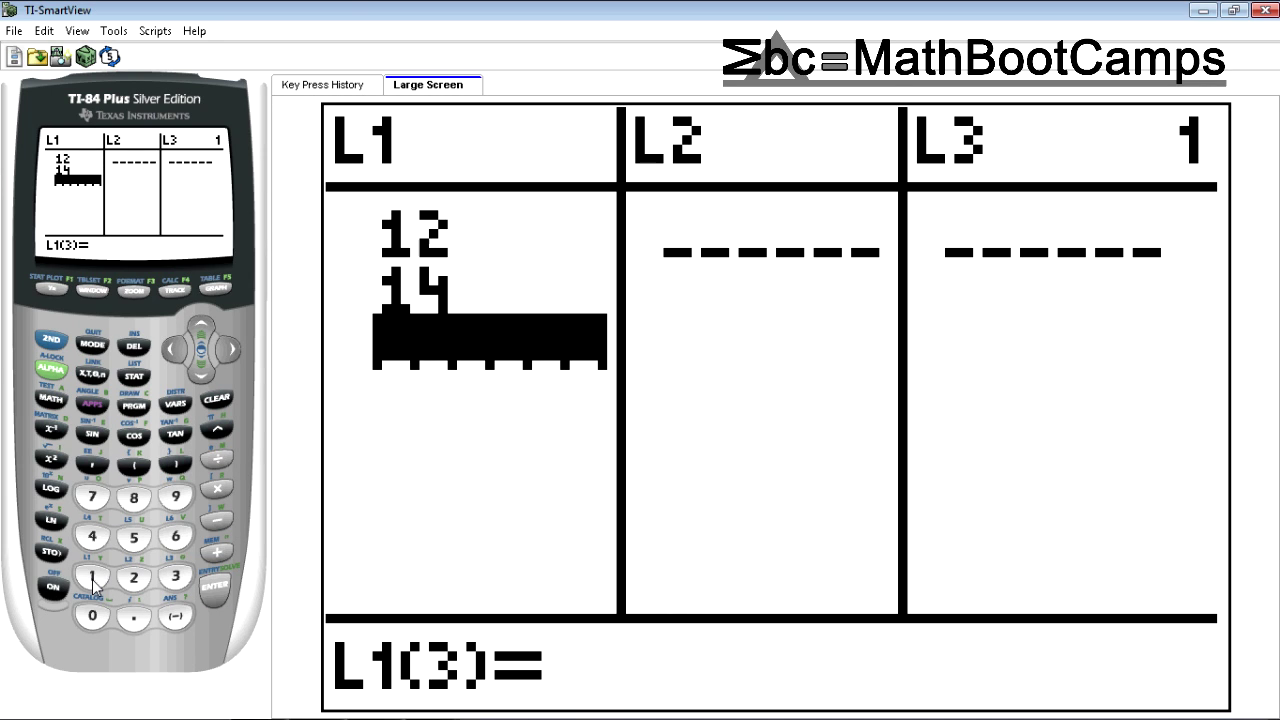
text(14)
key(Return)
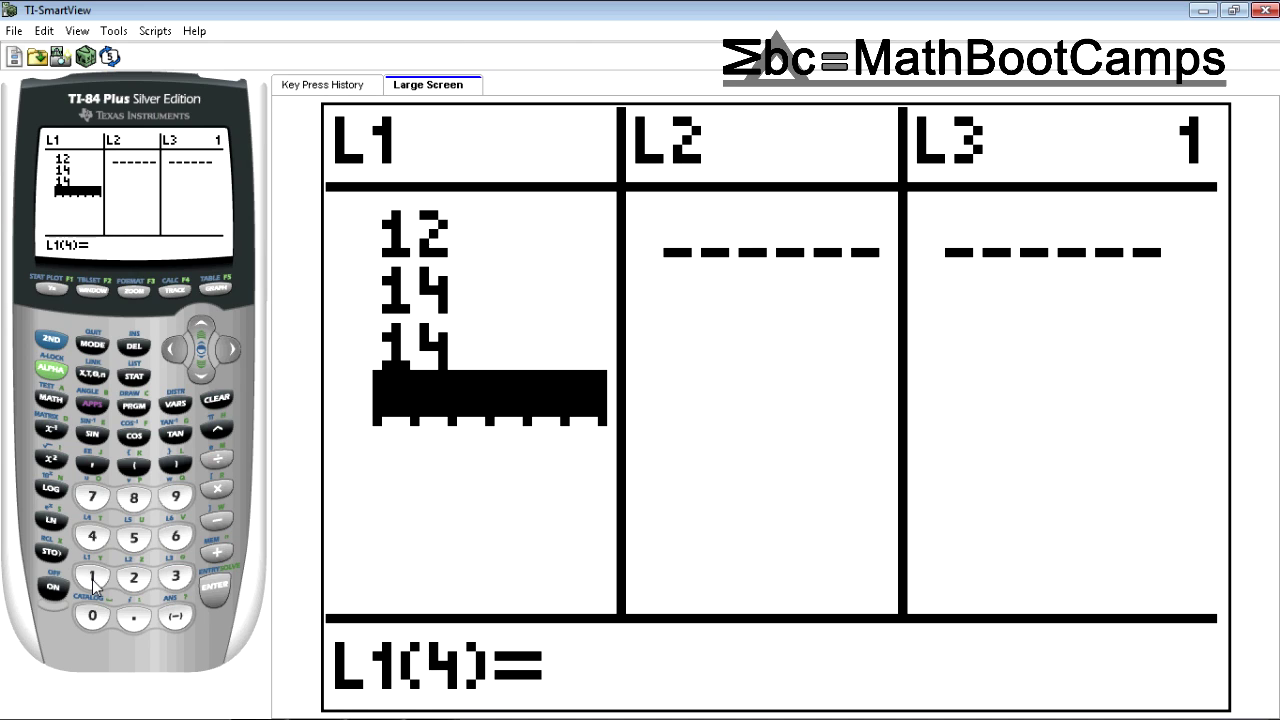
text(14)
key(Return)
text(16)
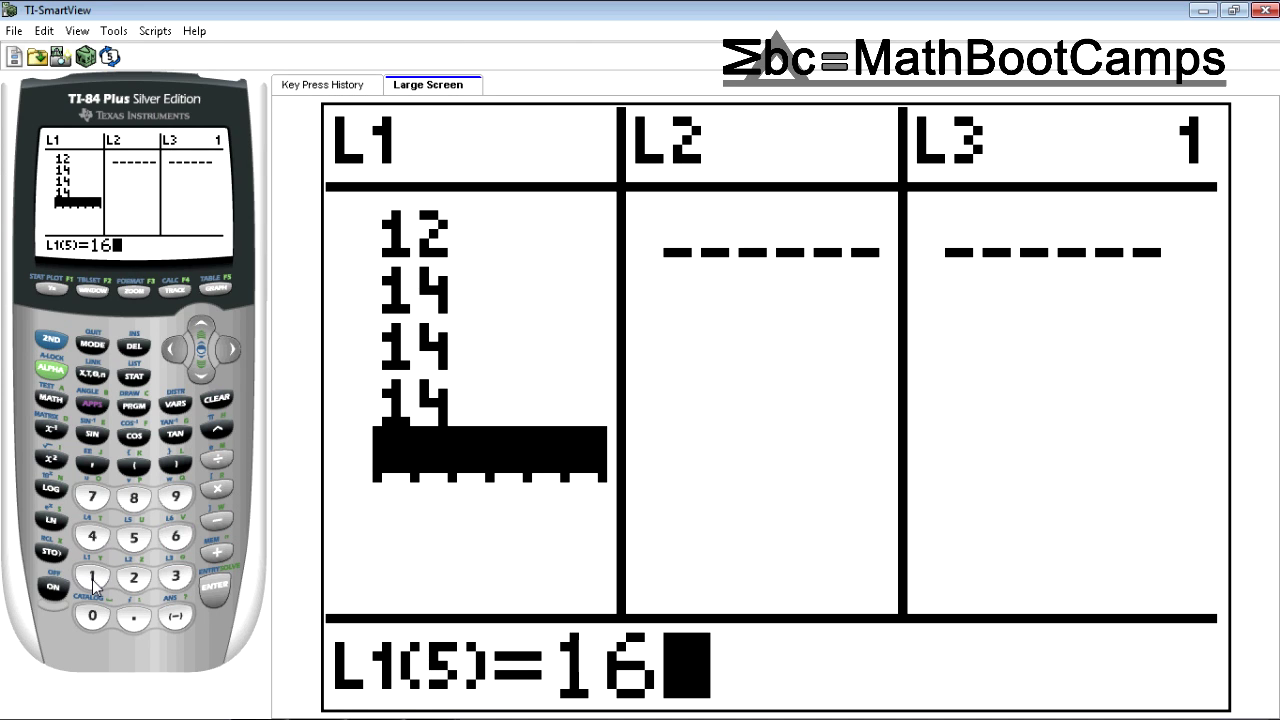
key(Return)
text(18)
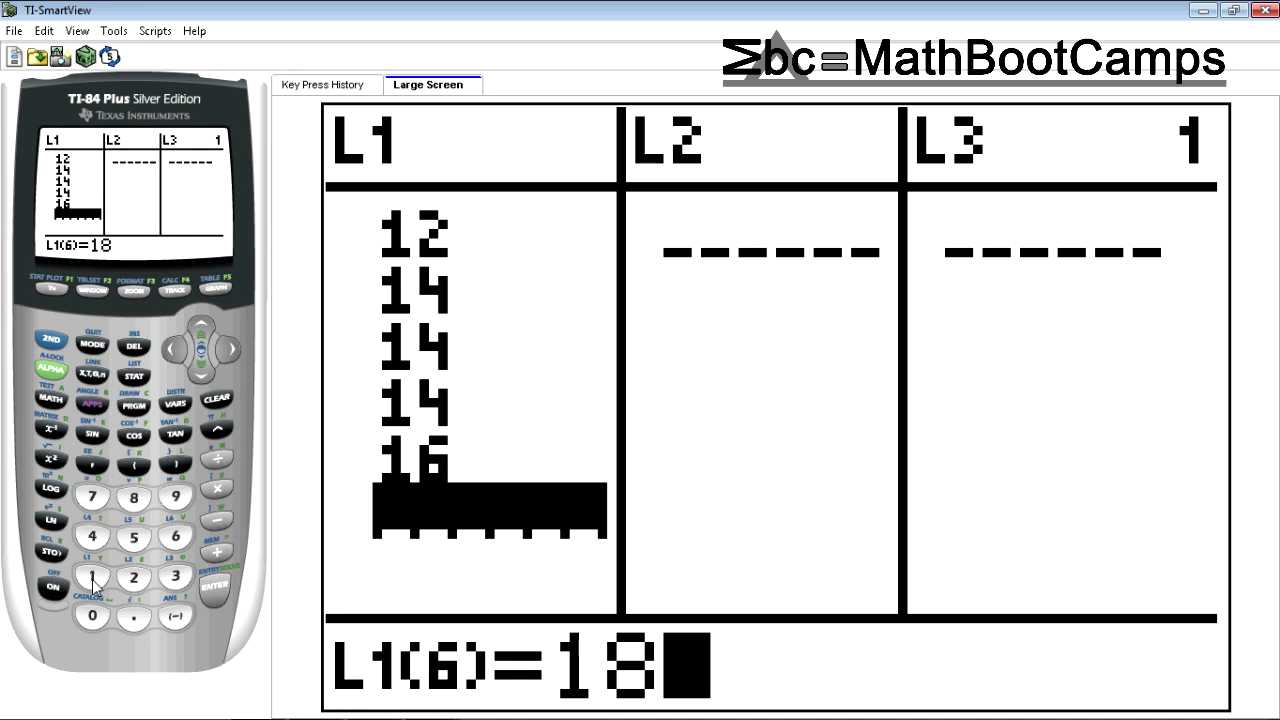
key(Return)
text(20)
key(Return)
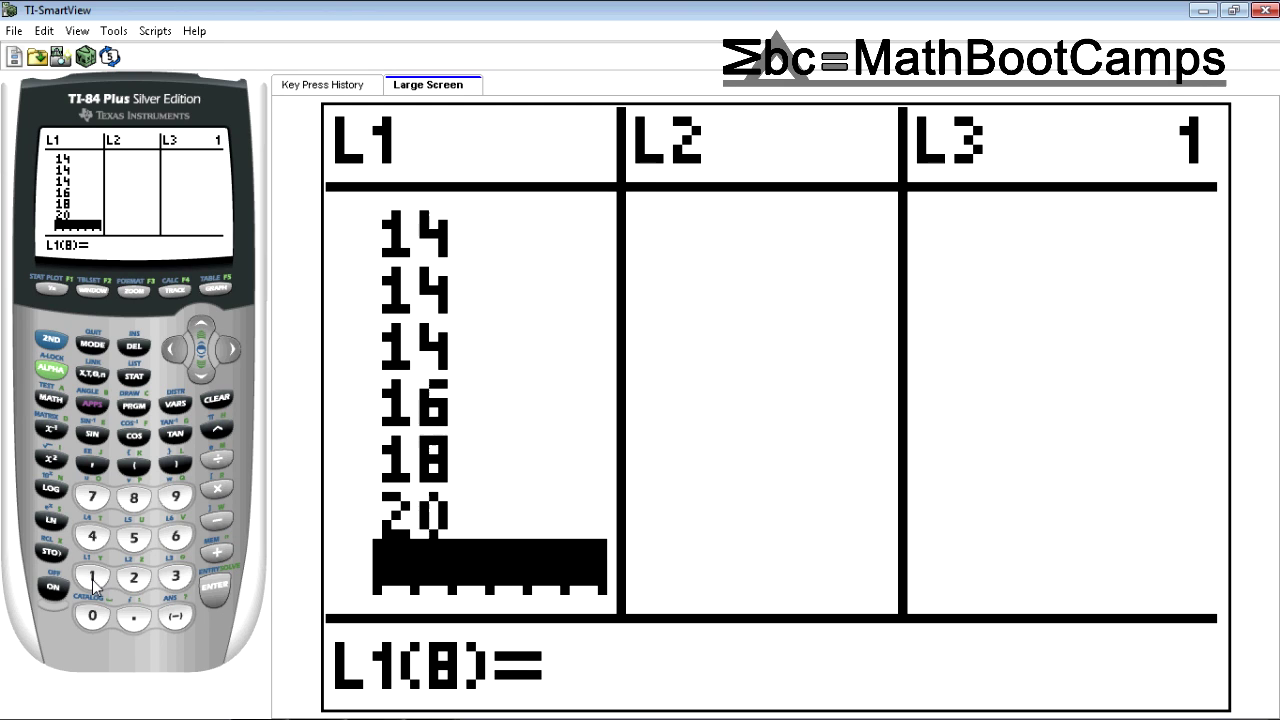
text(20)
key(Return)
text(21)
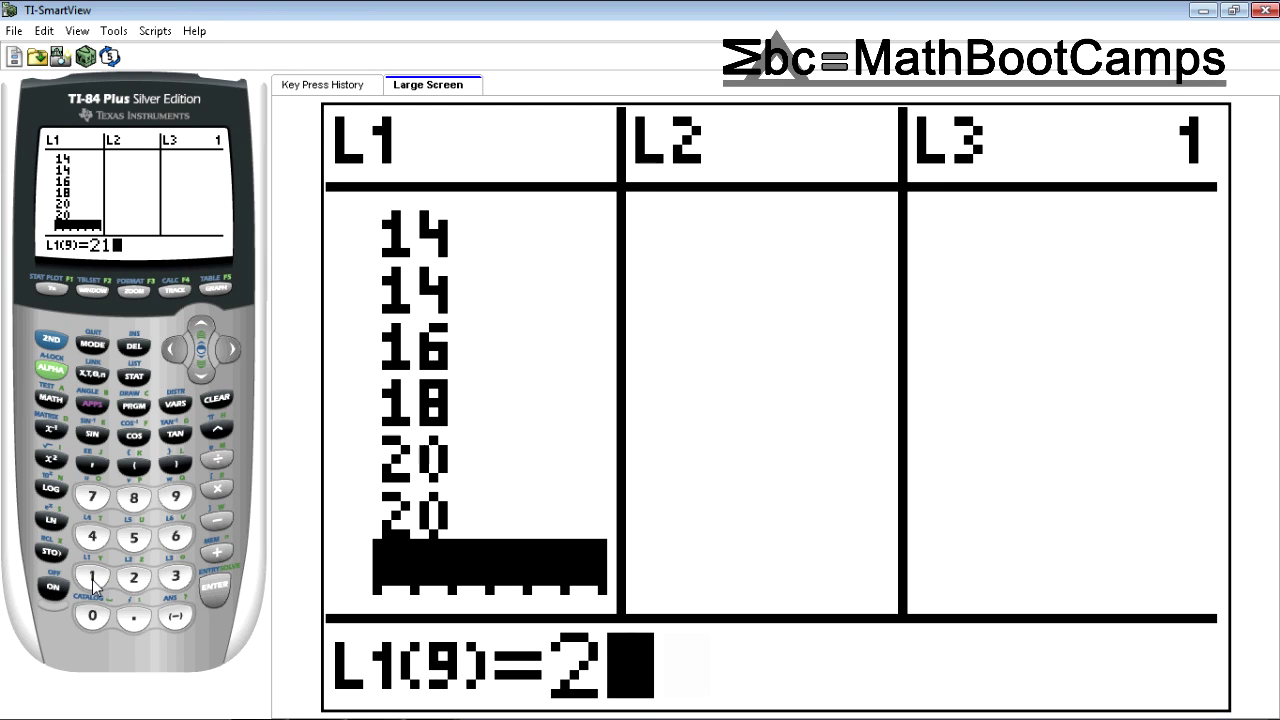
key(Return)
text(23)
key(Return)
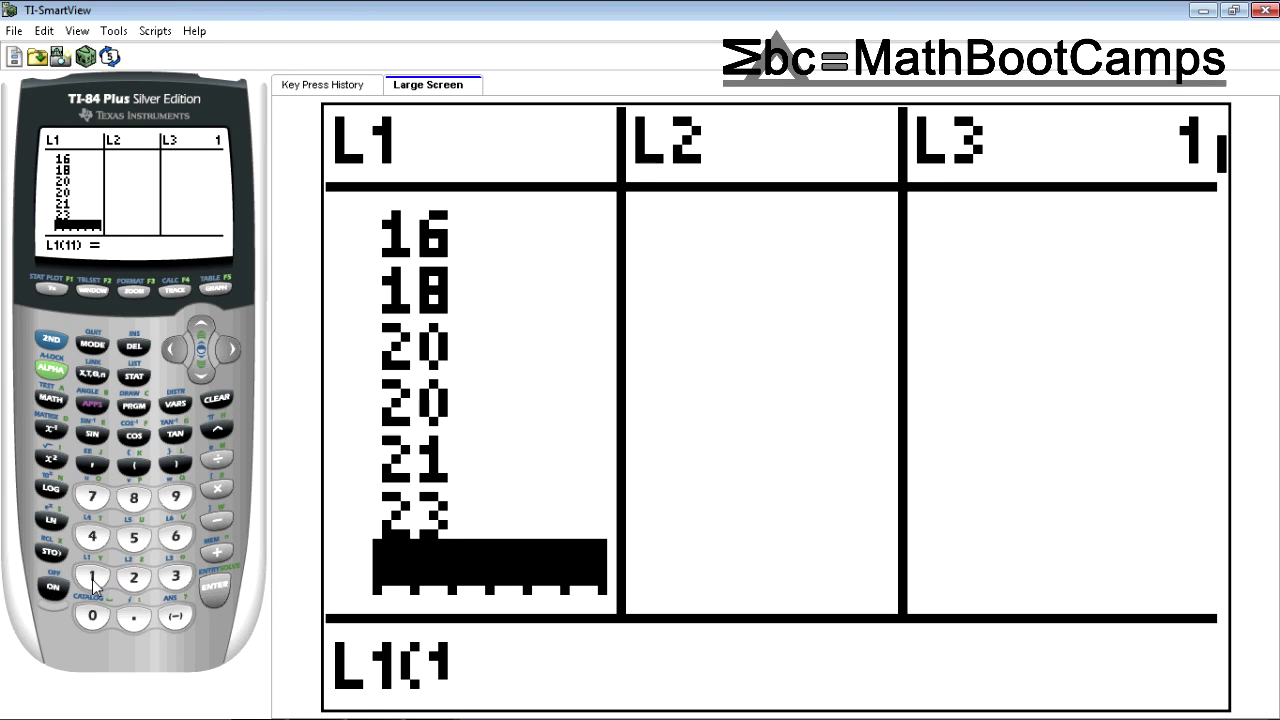
Continue L1 with 27, 27, 27, 29, 31, 31, 32, 32, 34, 36 at L1(11) to L1(20).
text(27)
key(Return)
text(27)
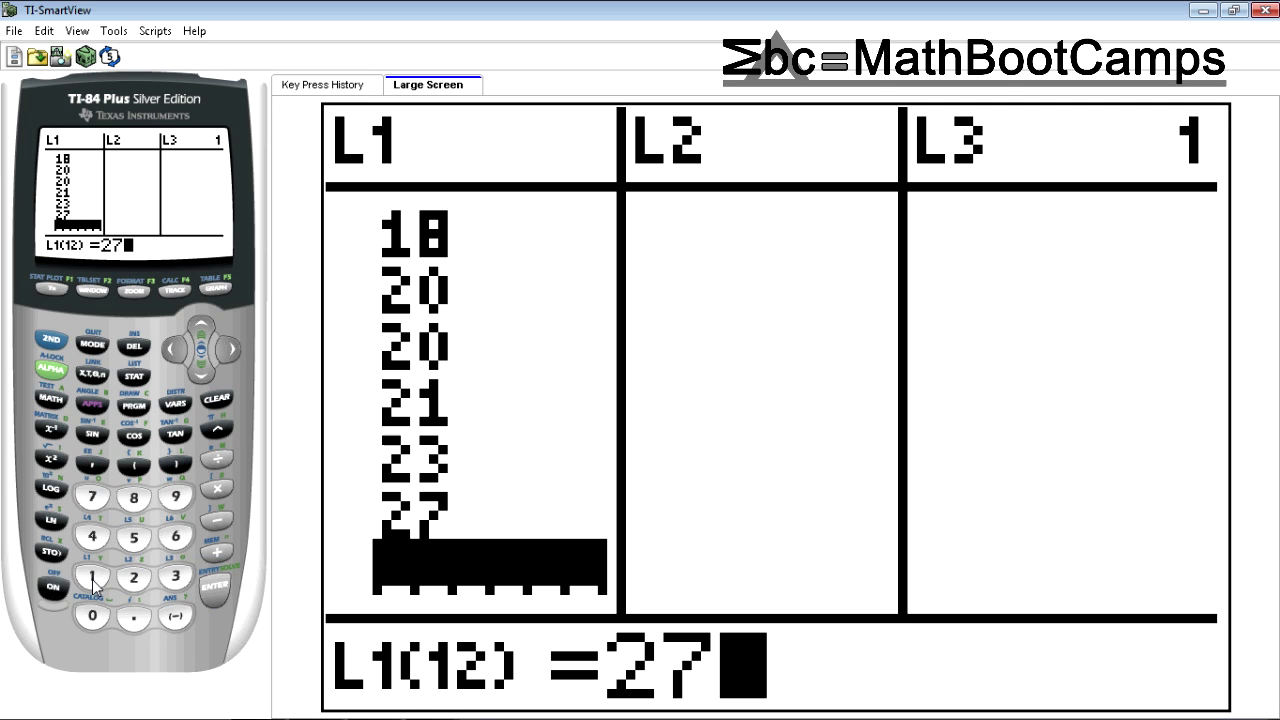
key(Return)
text(27)
key(Return)
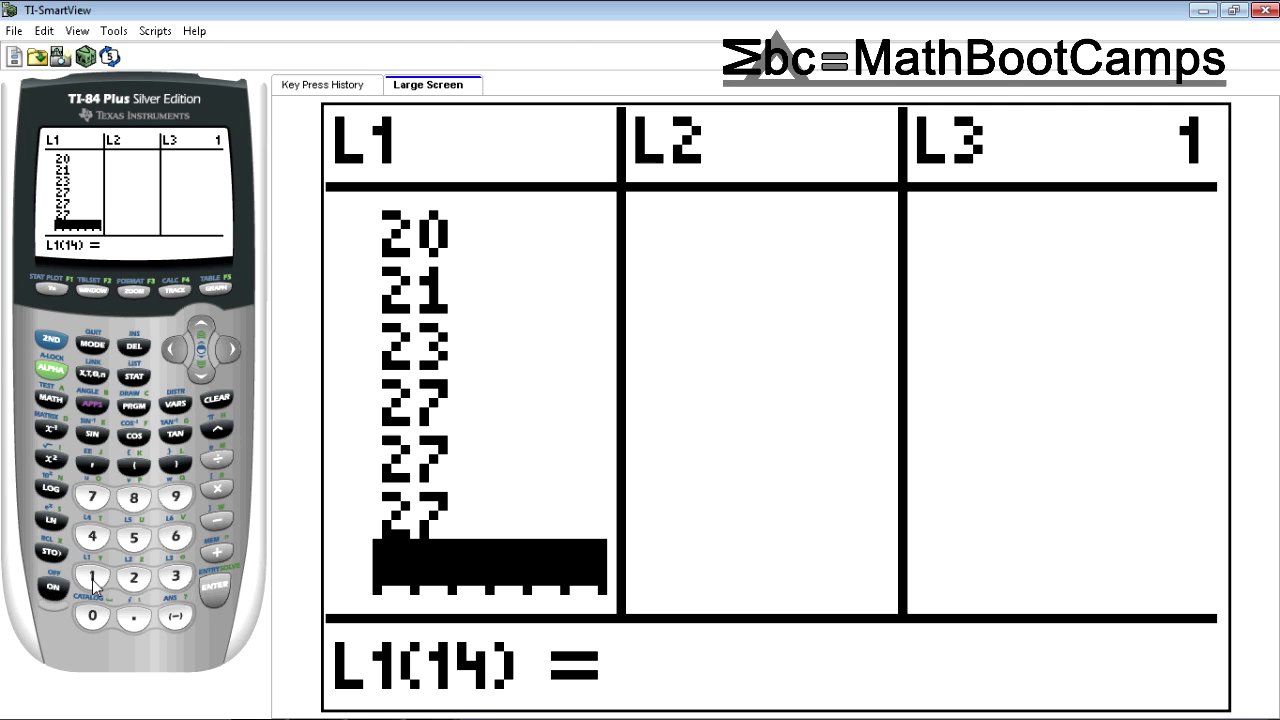
text(29)
key(Return)
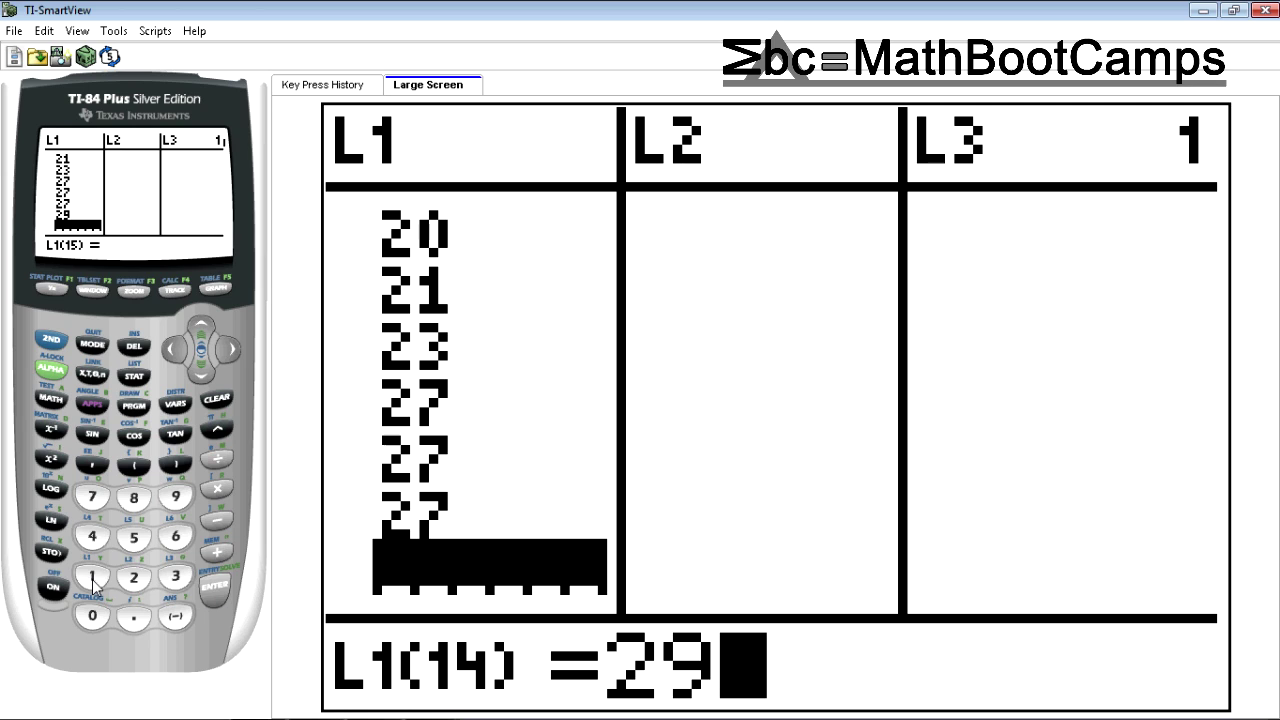
text(31)
key(Return)
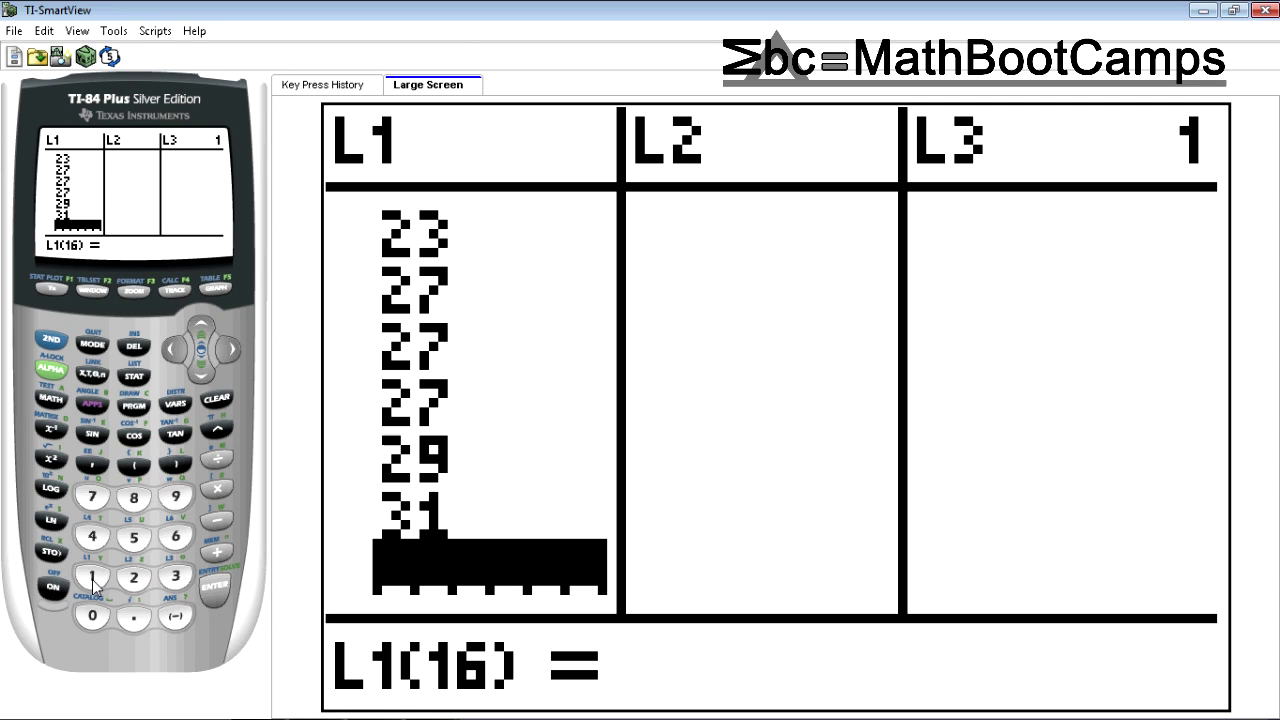
text(31)
key(Return)
text(32)
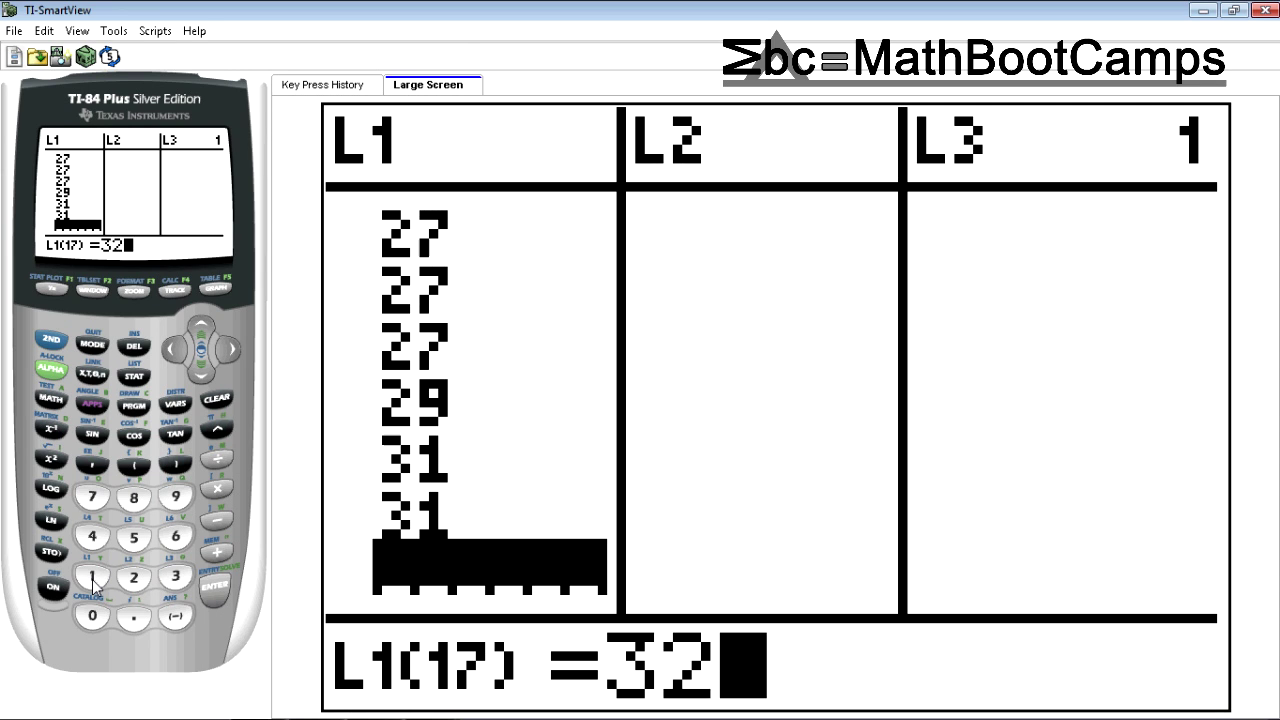
key(Return)
text(32)
key(Return)
text(34)
key(Return)
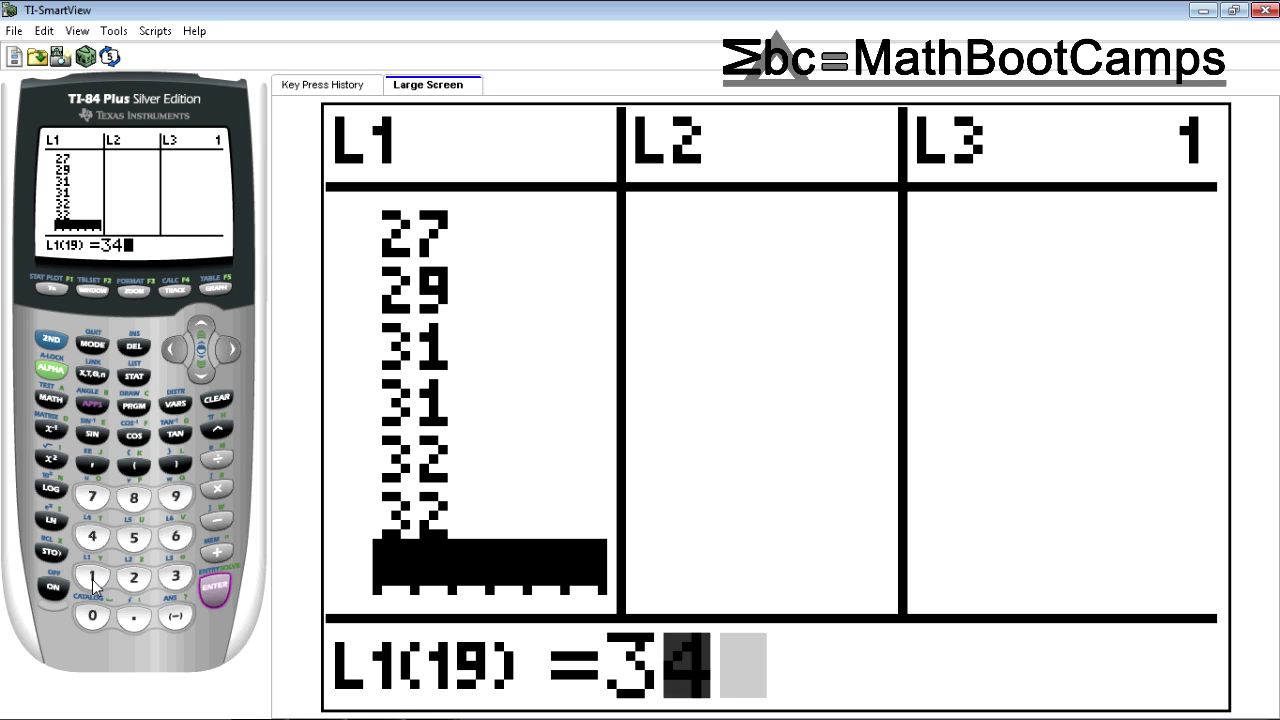
text(36)
key(Return)
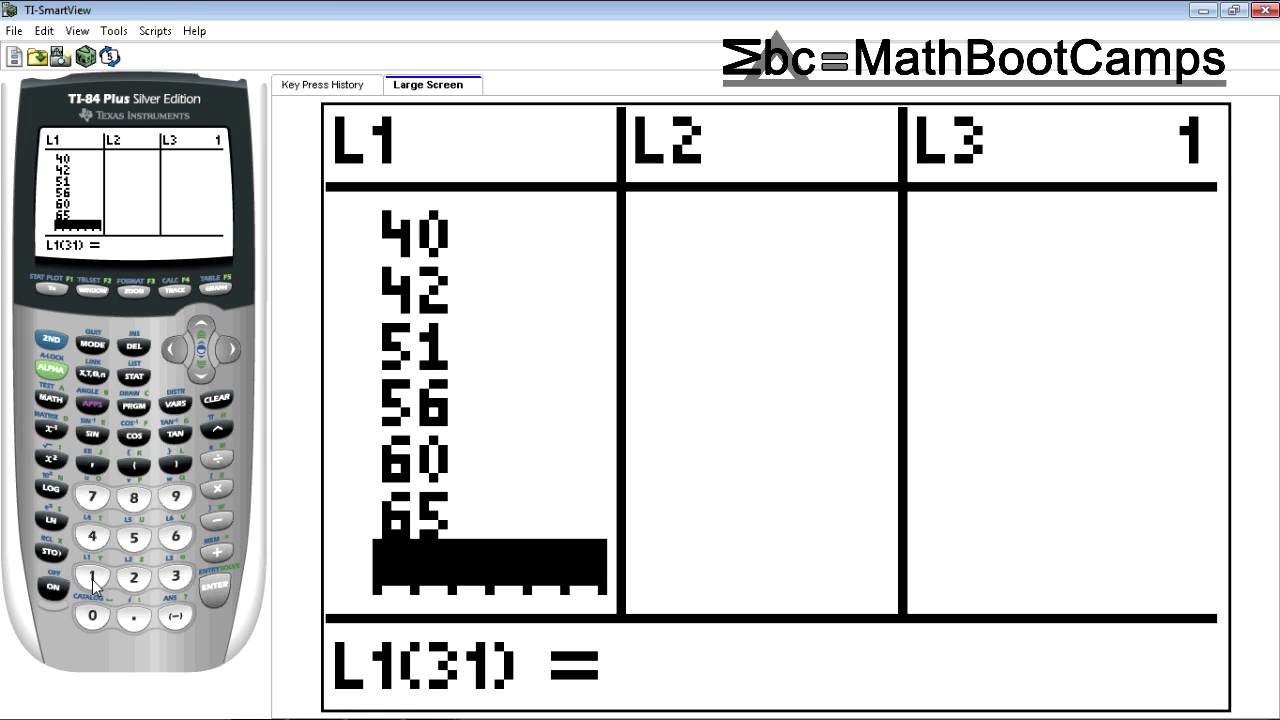
Review L1 from the last value 65 back up to the 36 entry at L1(20).
key(Up)
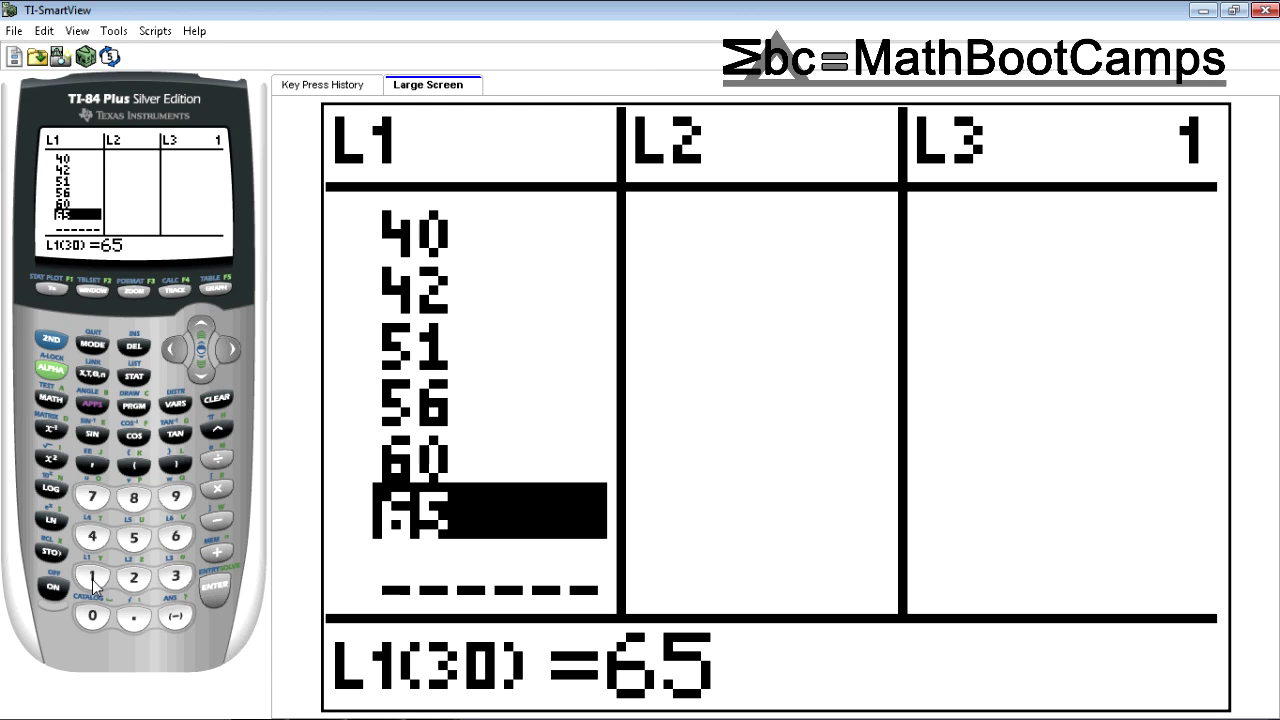
key(Up)
key(Up)
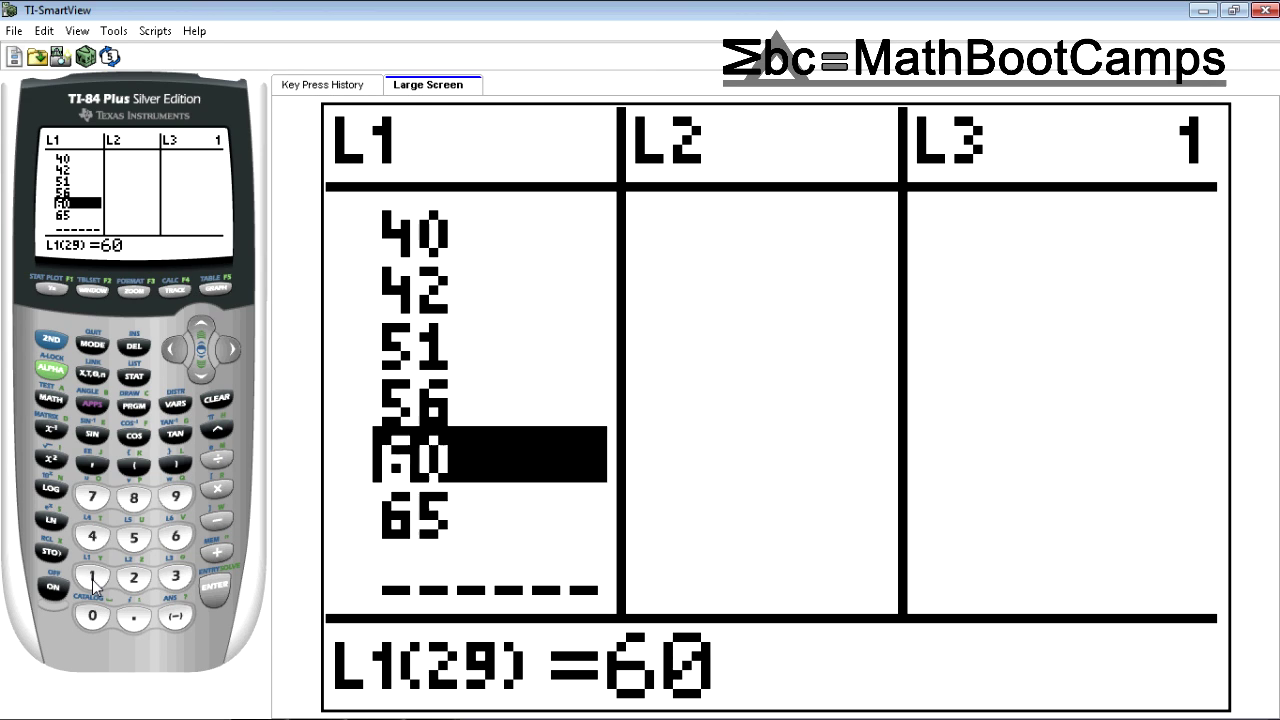
key(Up)
key(Up)
key(Up)
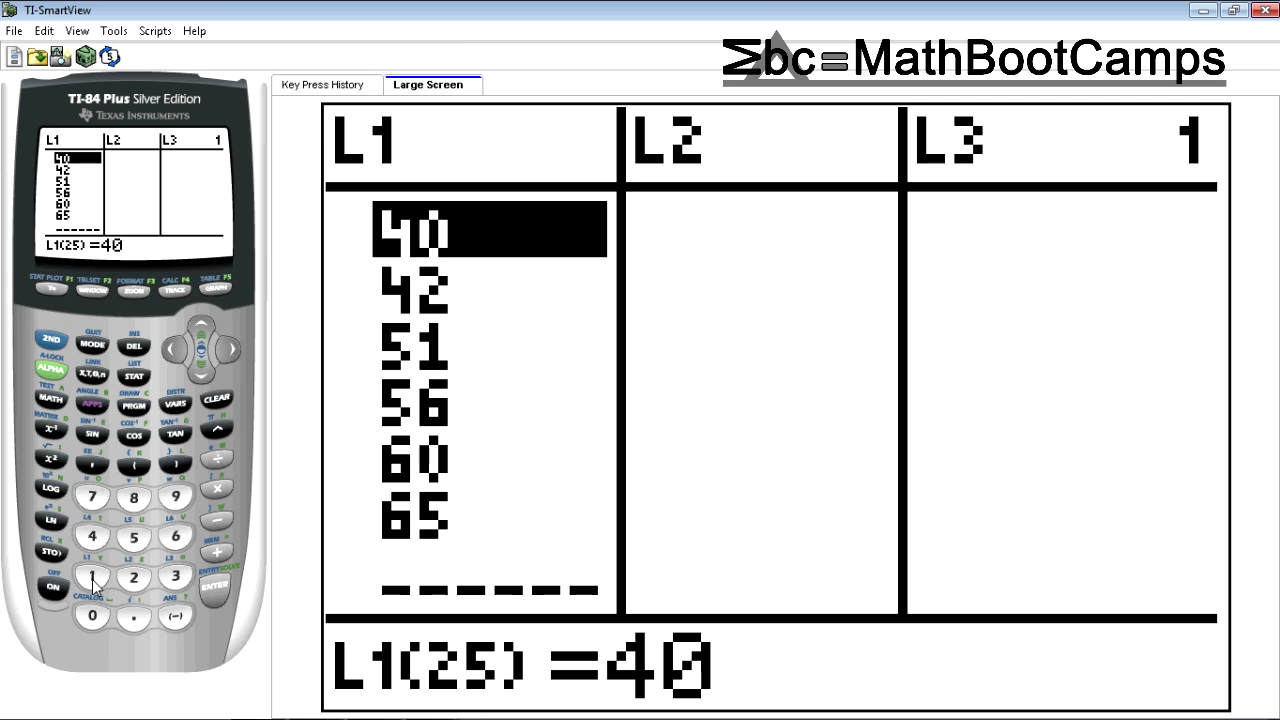
key(Up)
key(Up)
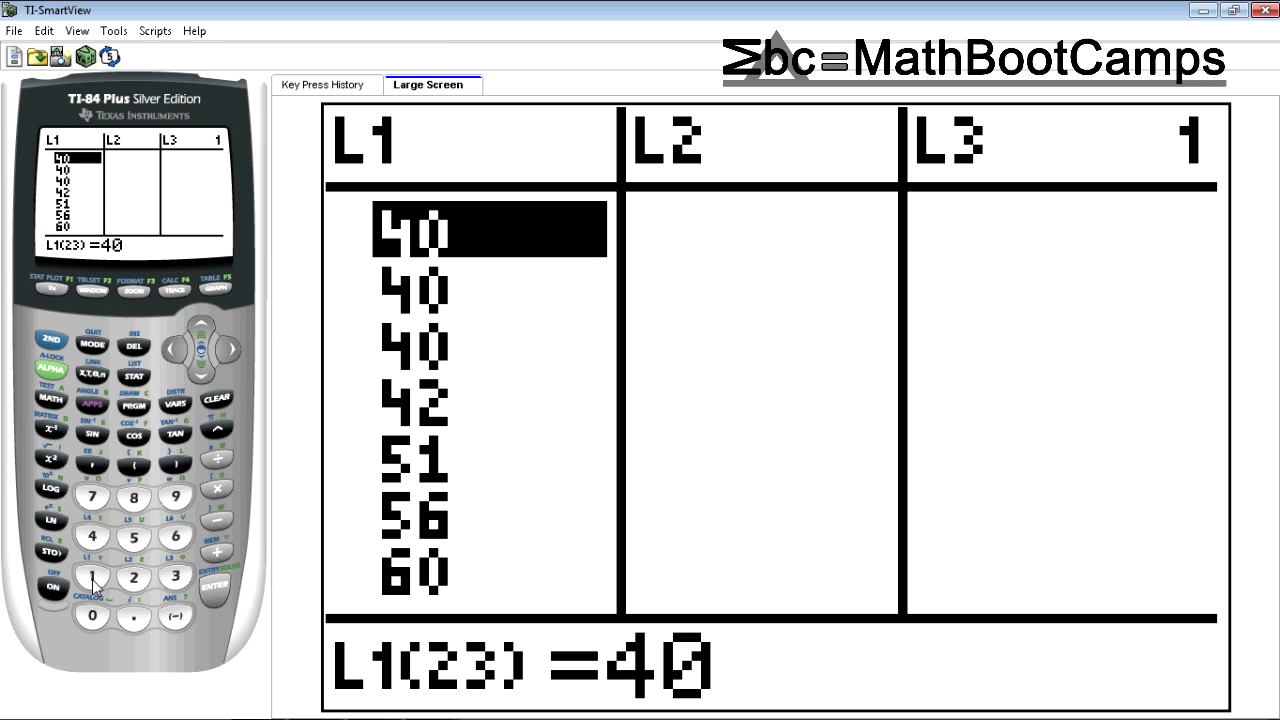
key(Up)
key(Up)
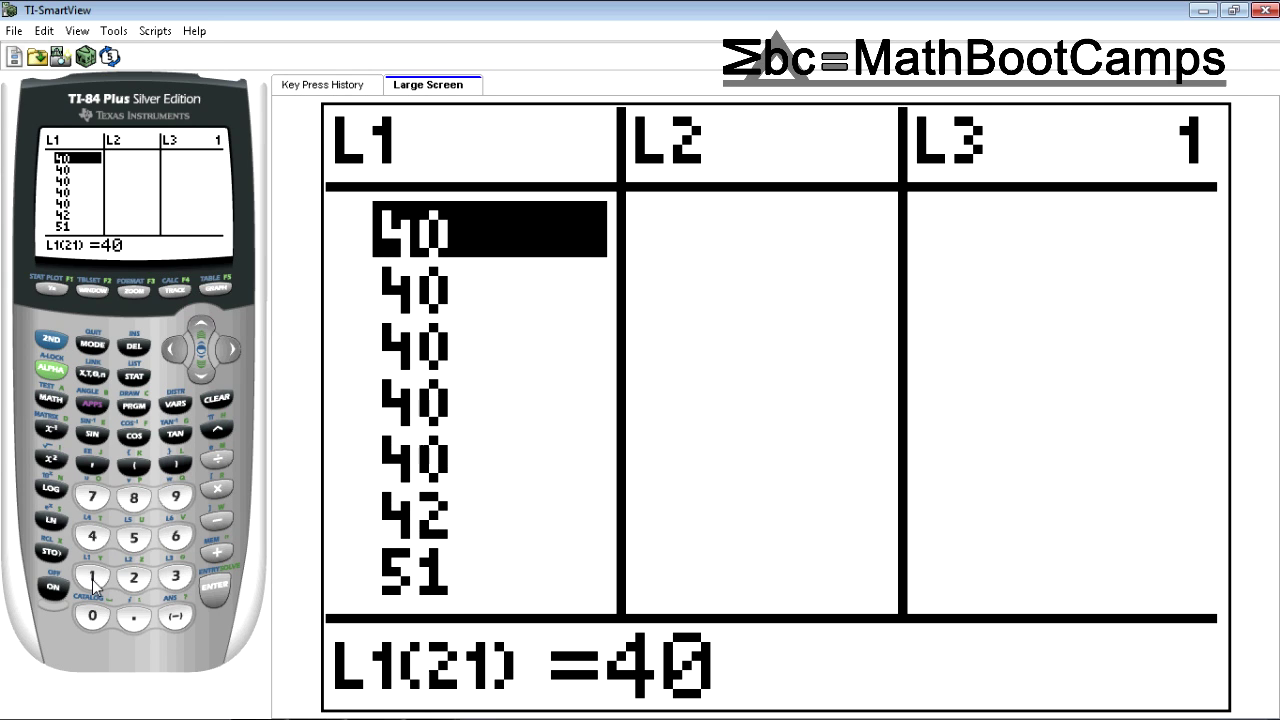
key(Up)
key(Up)
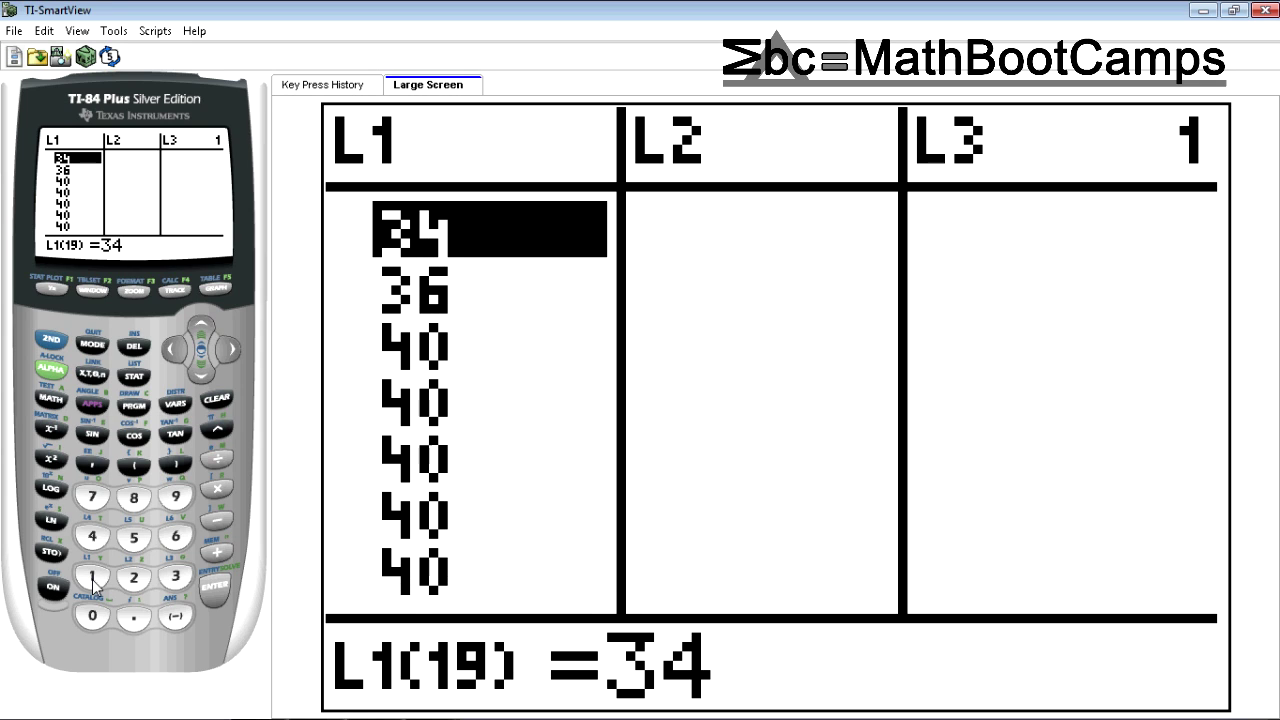
key(Up)
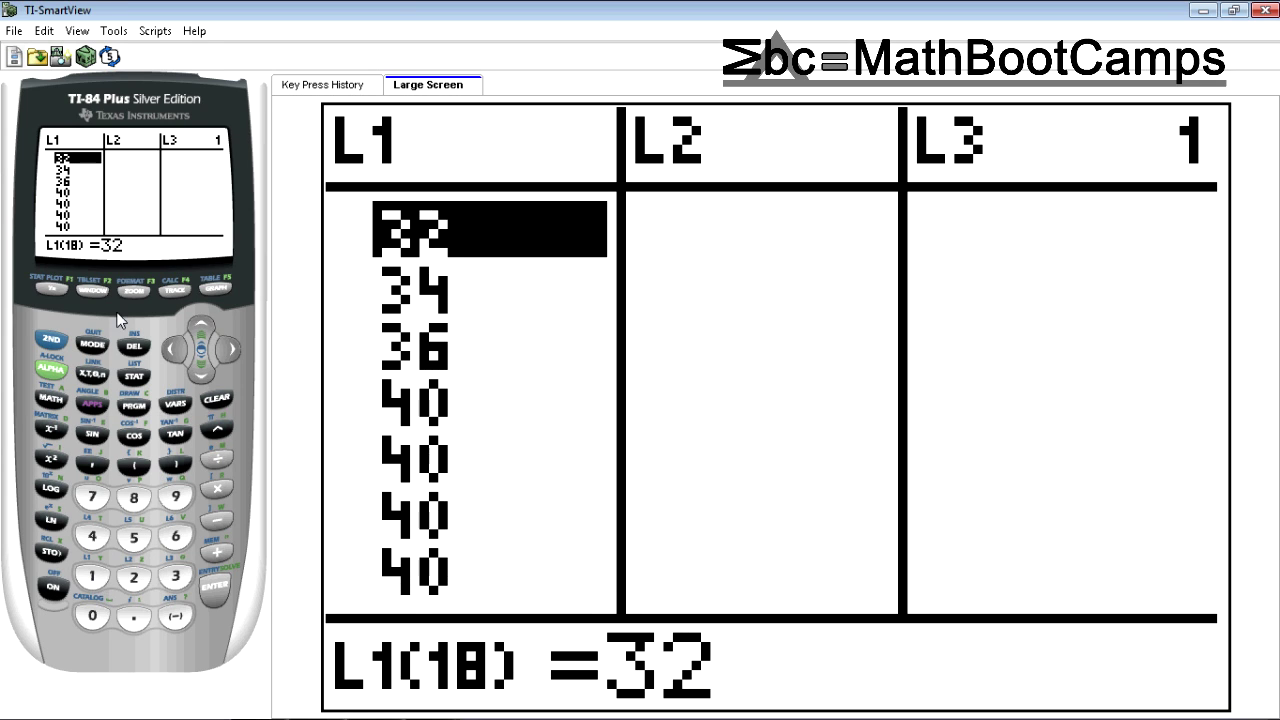
click(51, 339)
Switch Plot1 On as a histogram with Xlist L1 and Freq 1.
click(52, 289)
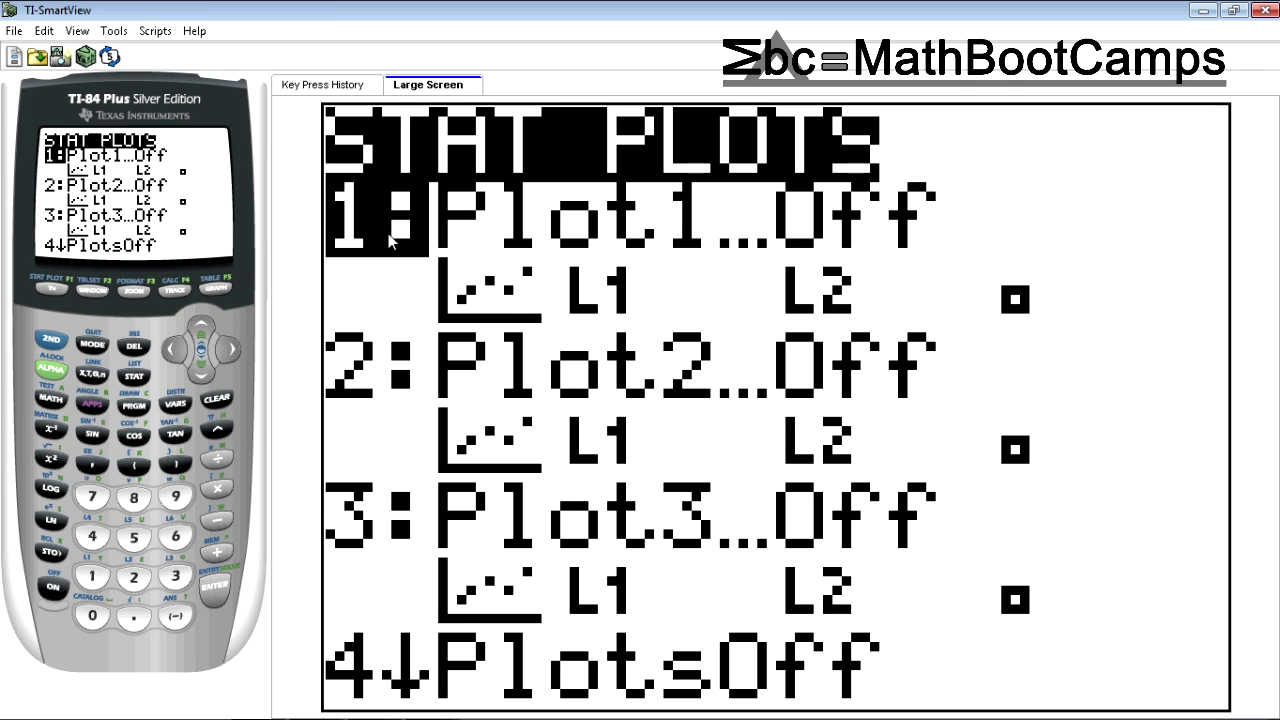
click(95, 576)
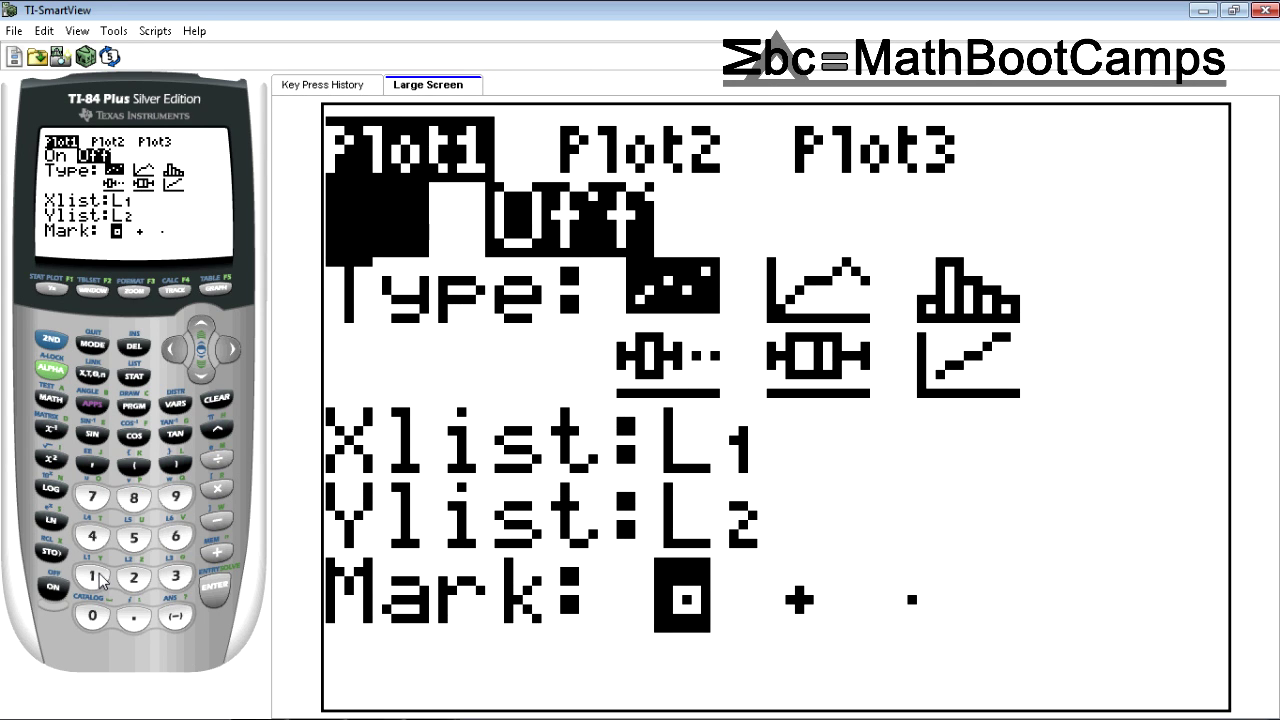
click(225, 590)
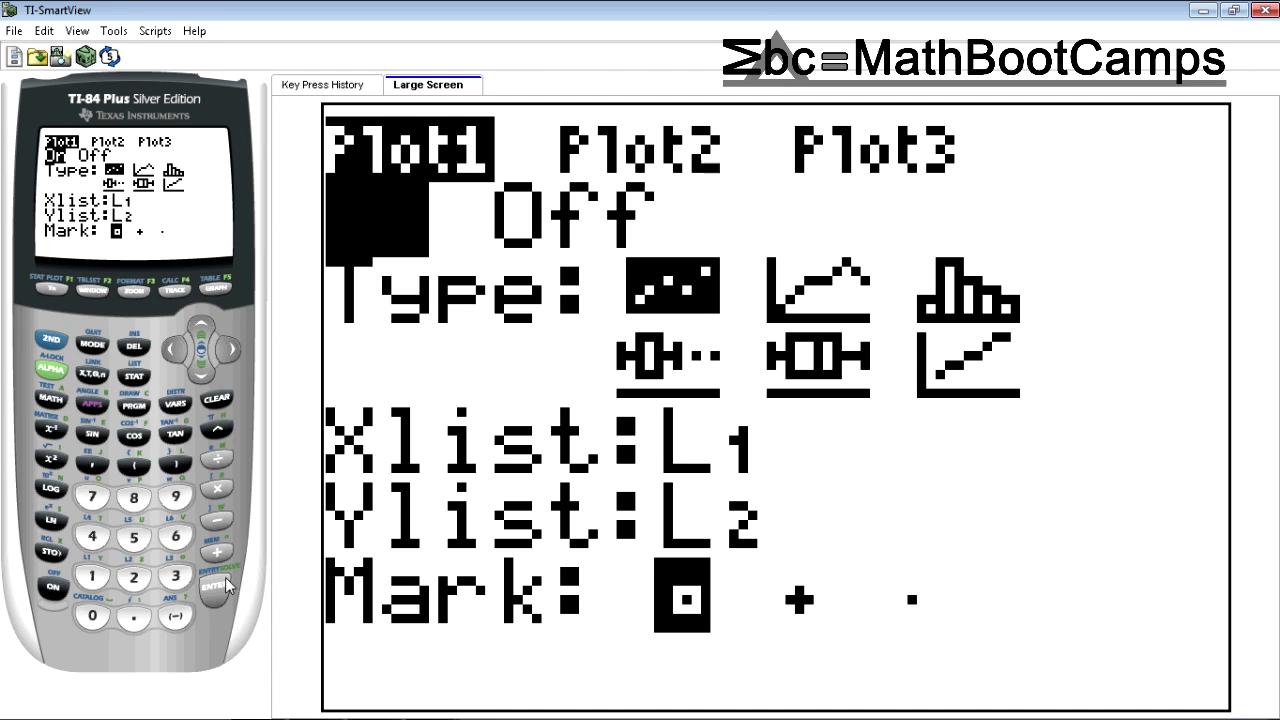
click(201, 368)
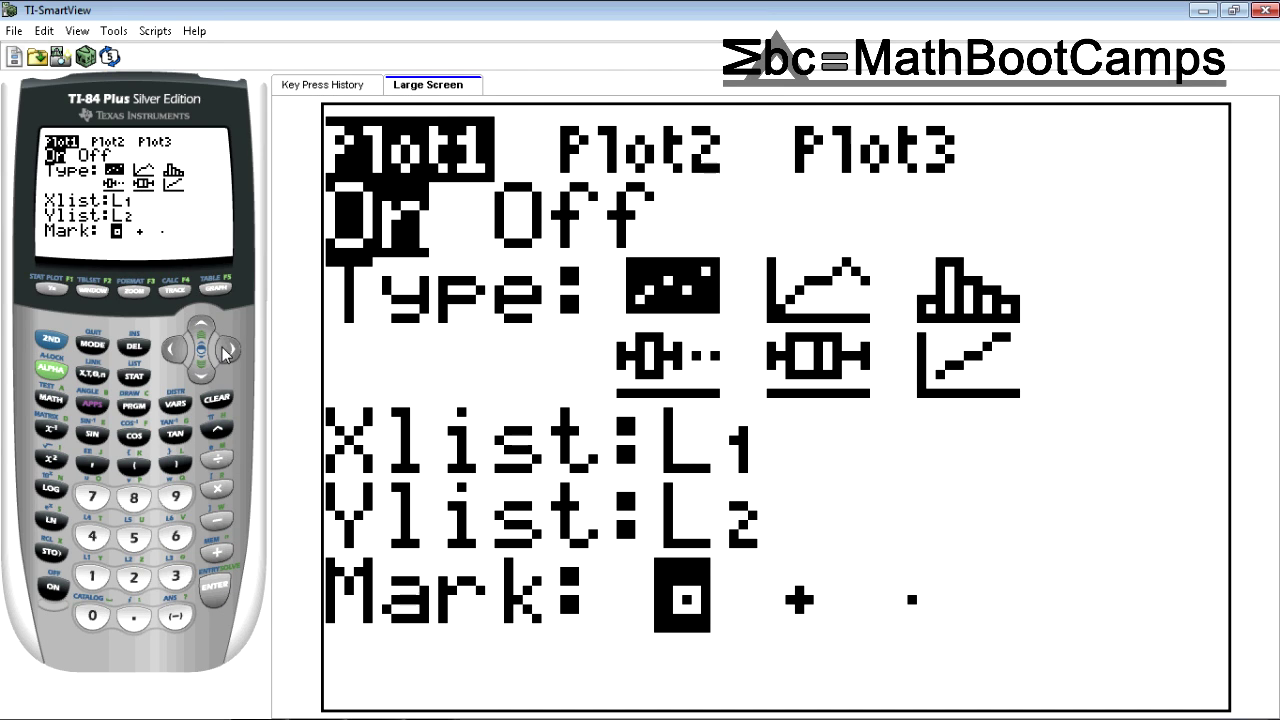
click(228, 351)
click(227, 351)
click(215, 588)
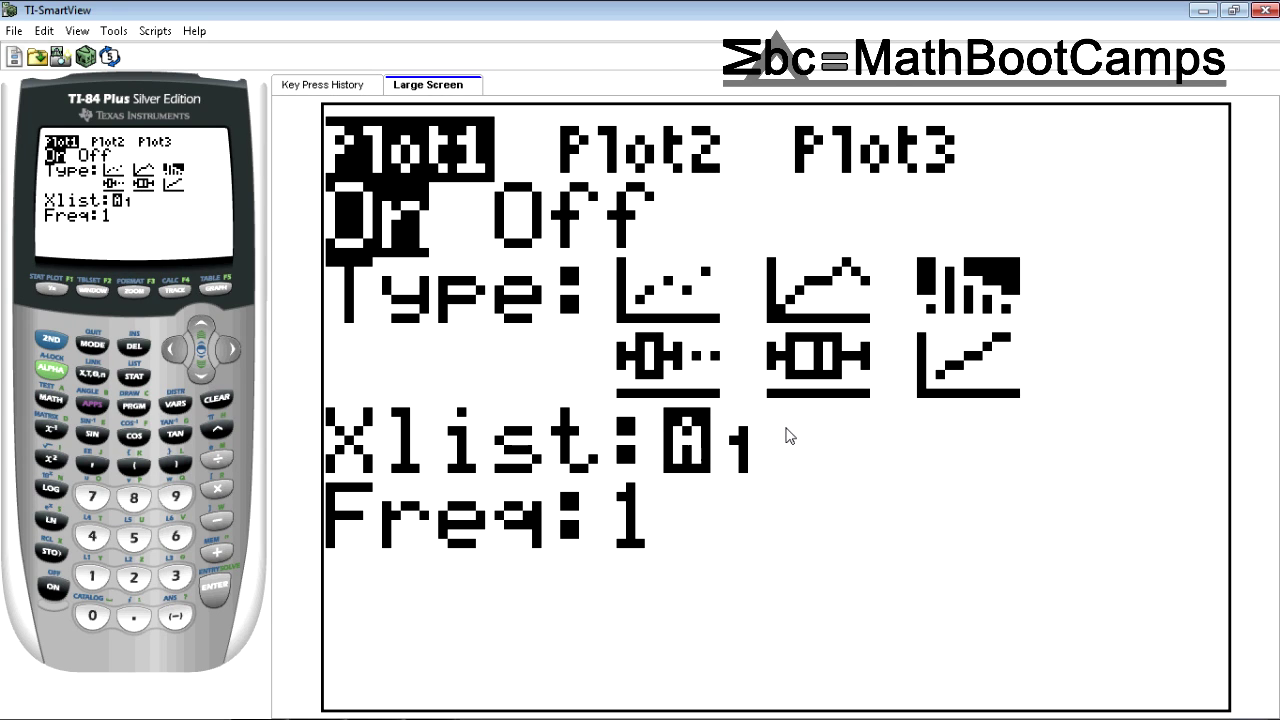
key(Down)
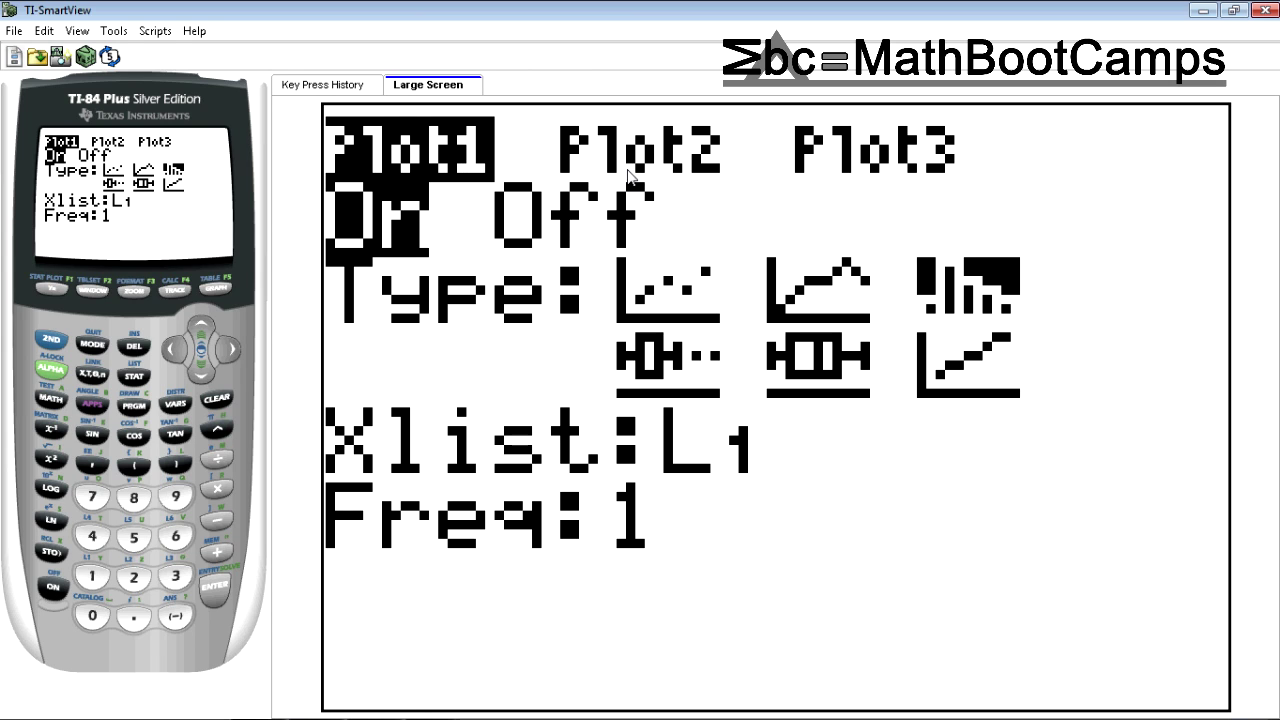
Apply 9:ZoomStat from the ZOOM menu to draw the L1 histogram.
click(144, 291)
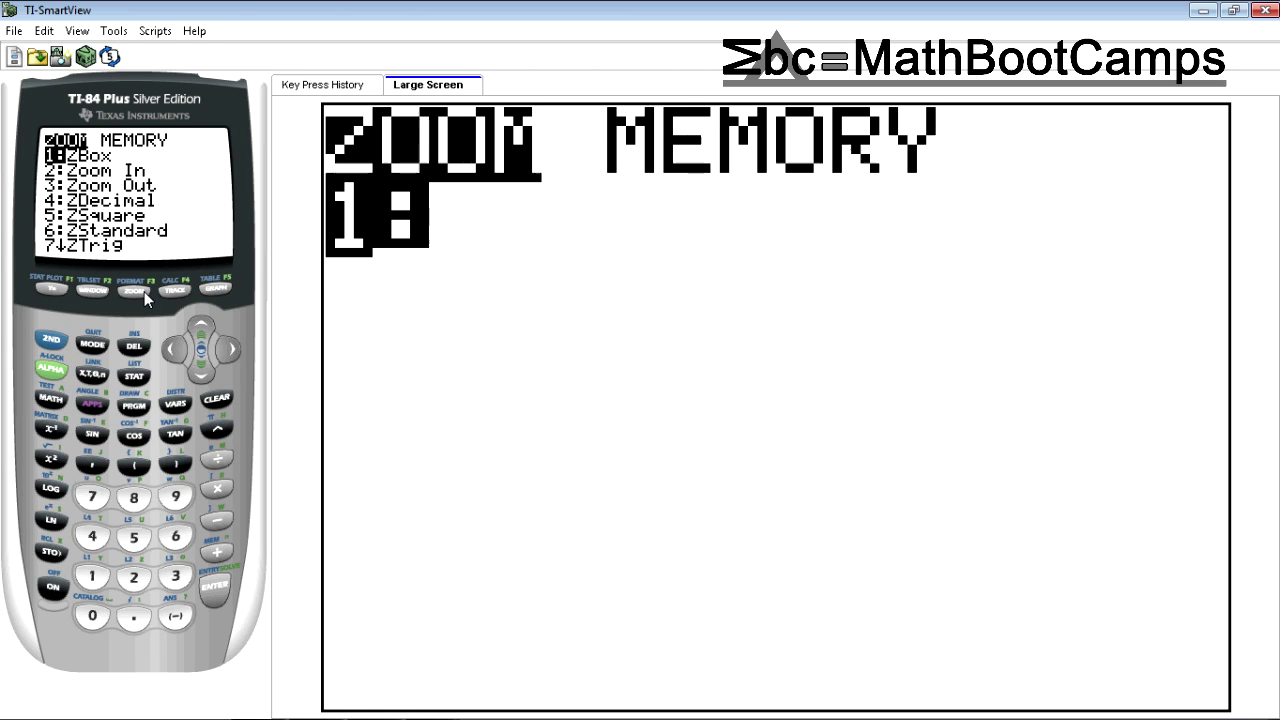
click(201, 371)
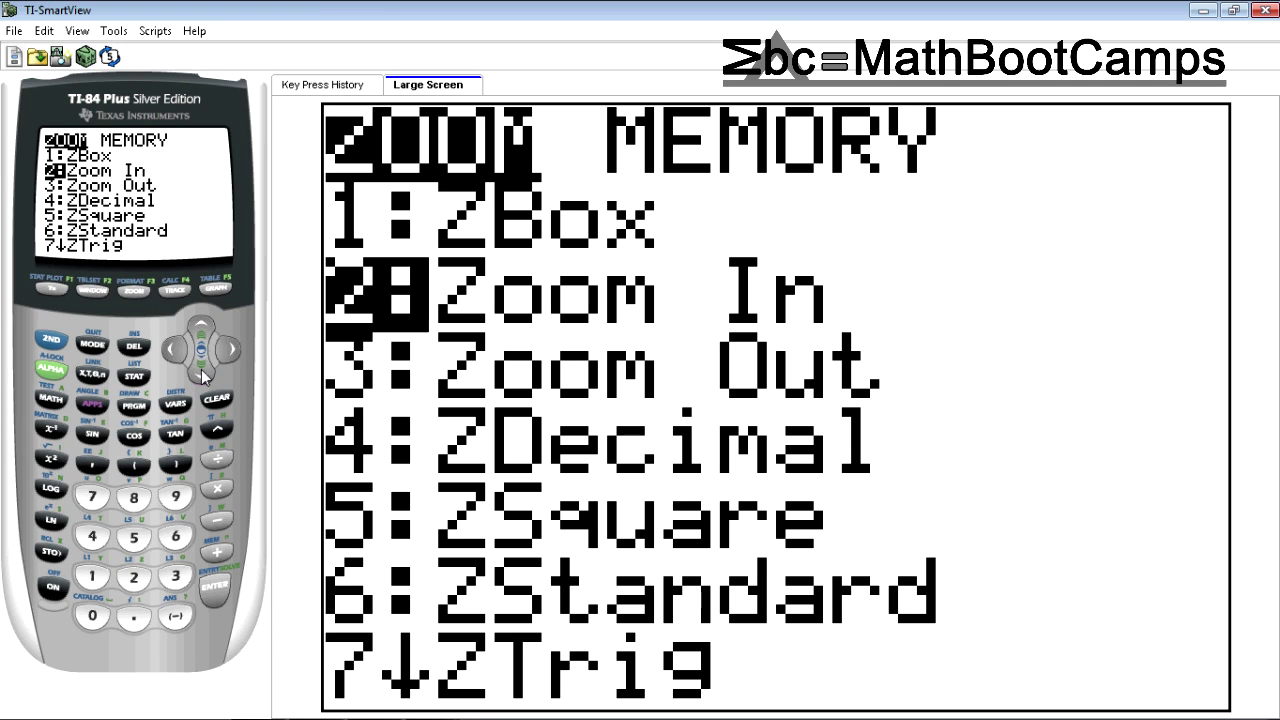
click(201, 371)
click(201, 371)
click(201, 371)
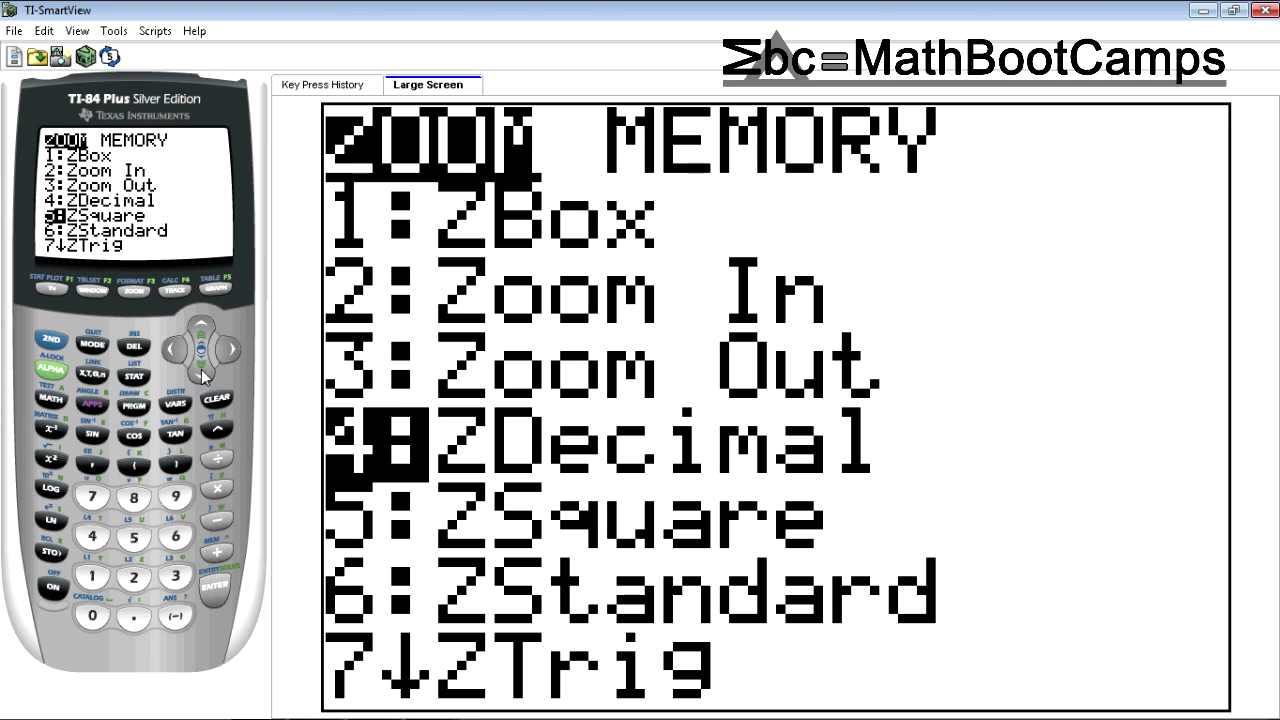
click(201, 371)
click(201, 371)
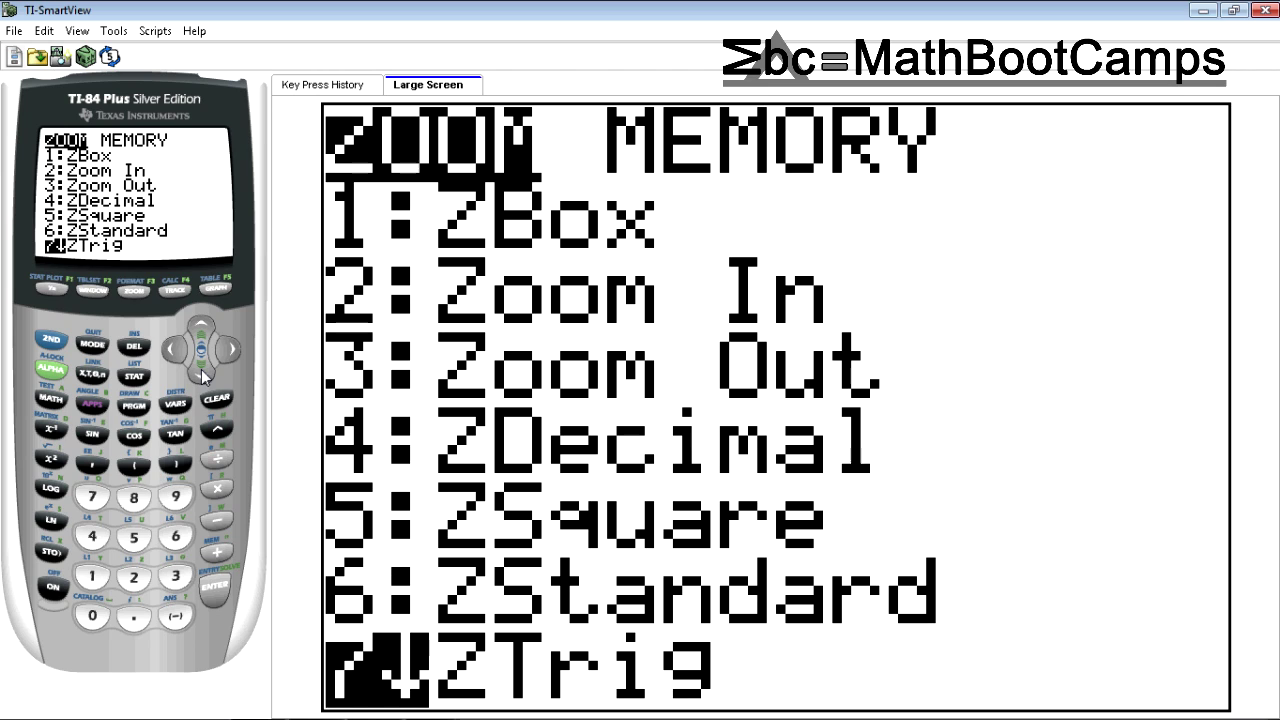
click(201, 371)
click(201, 371)
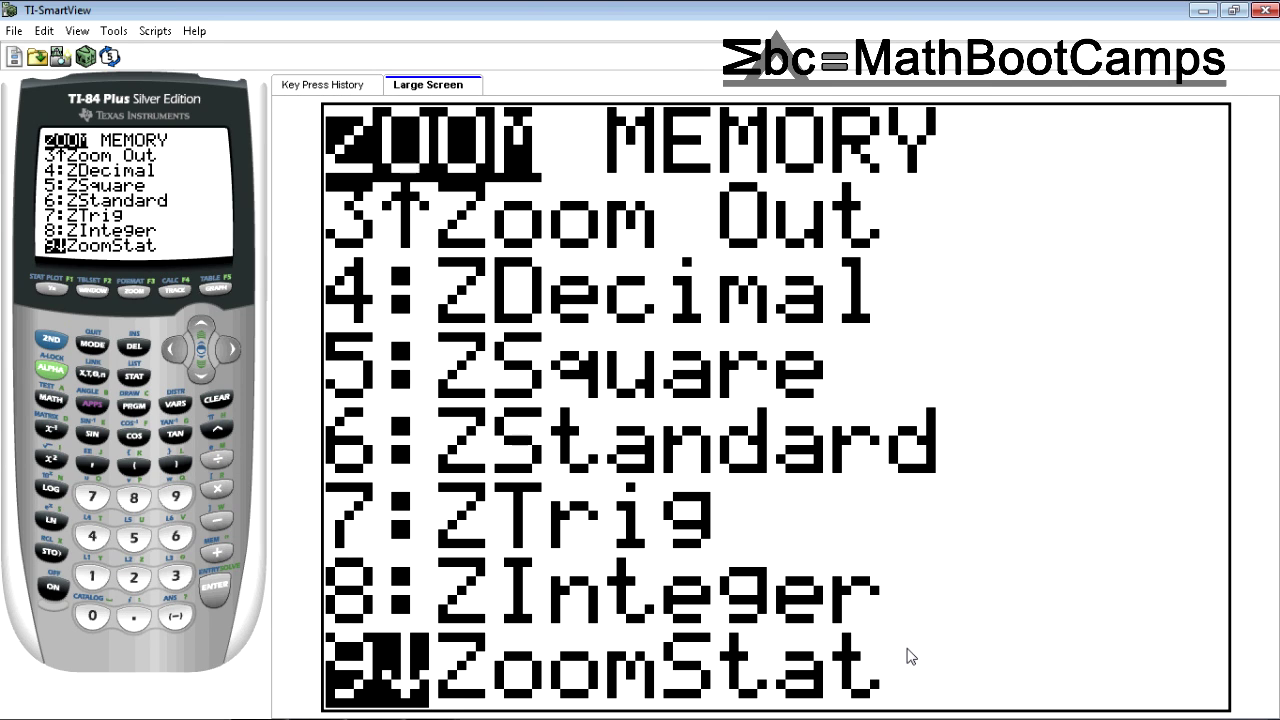
key(Return)
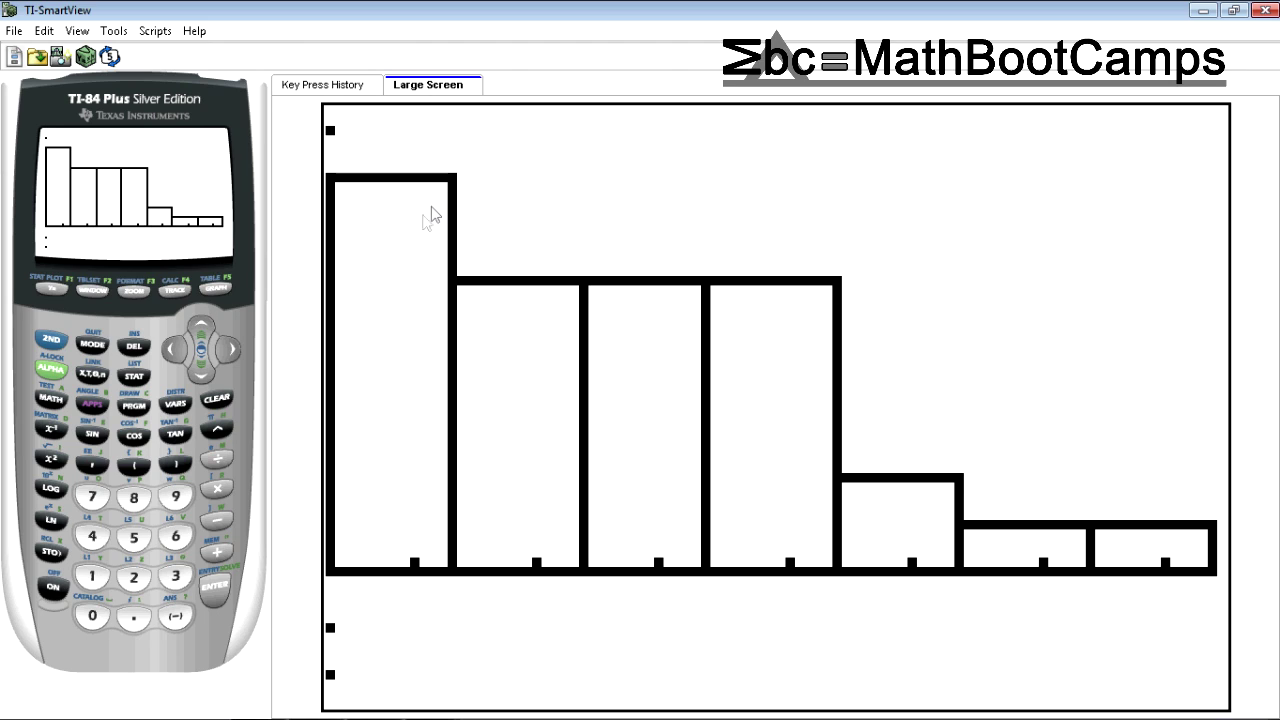
Trace the bars: 12 to under 20.833333 holds 8; 20.833333 to under 29.666667 holds 6.
click(171, 295)
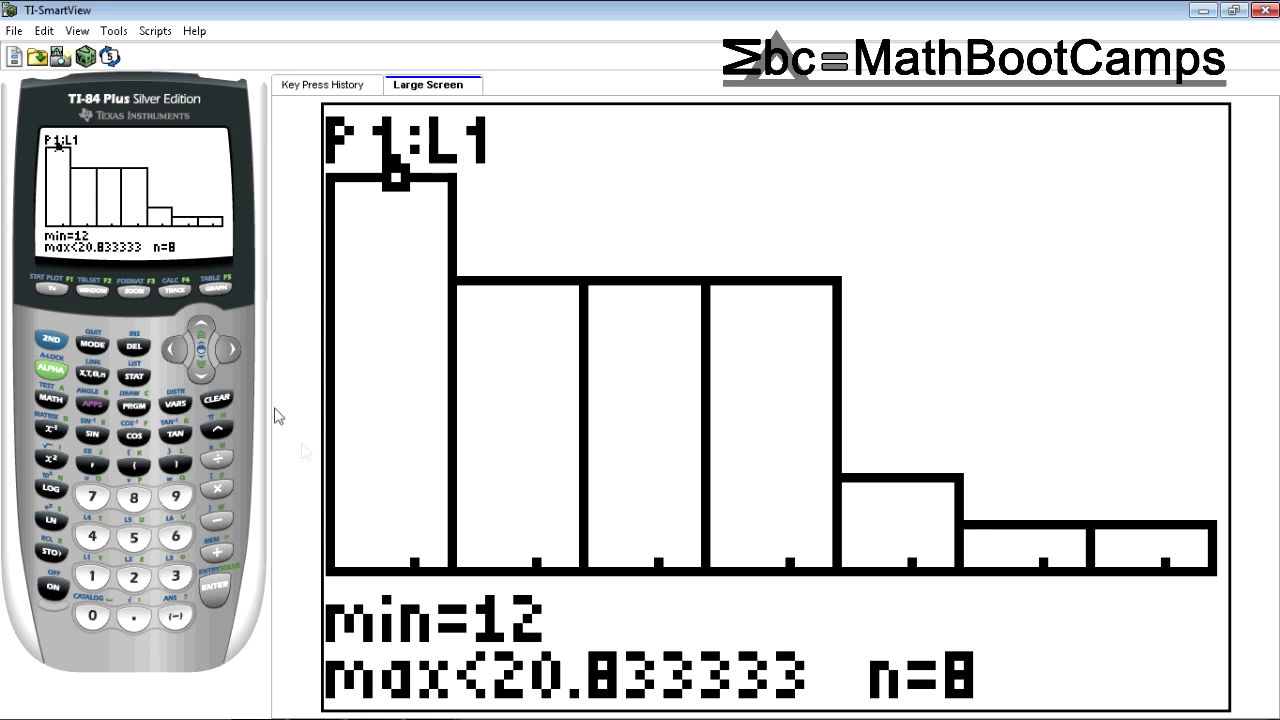
click(231, 352)
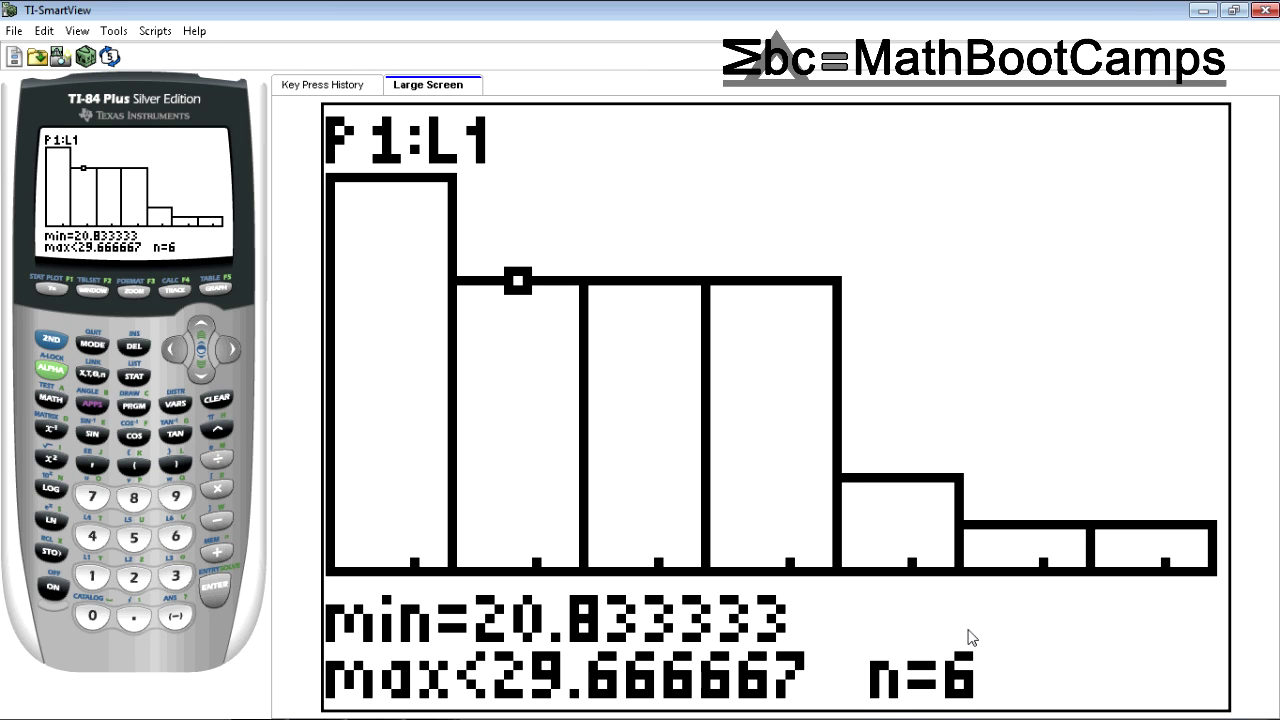
click(227, 349)
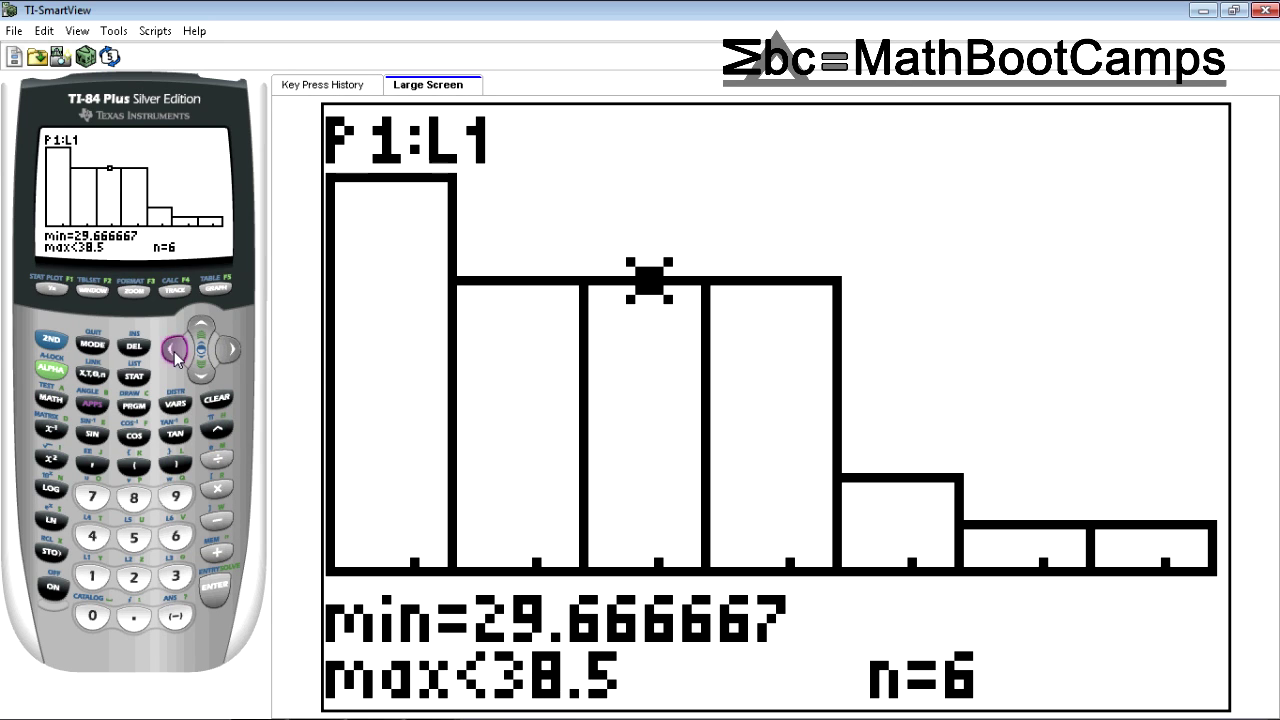
click(174, 350)
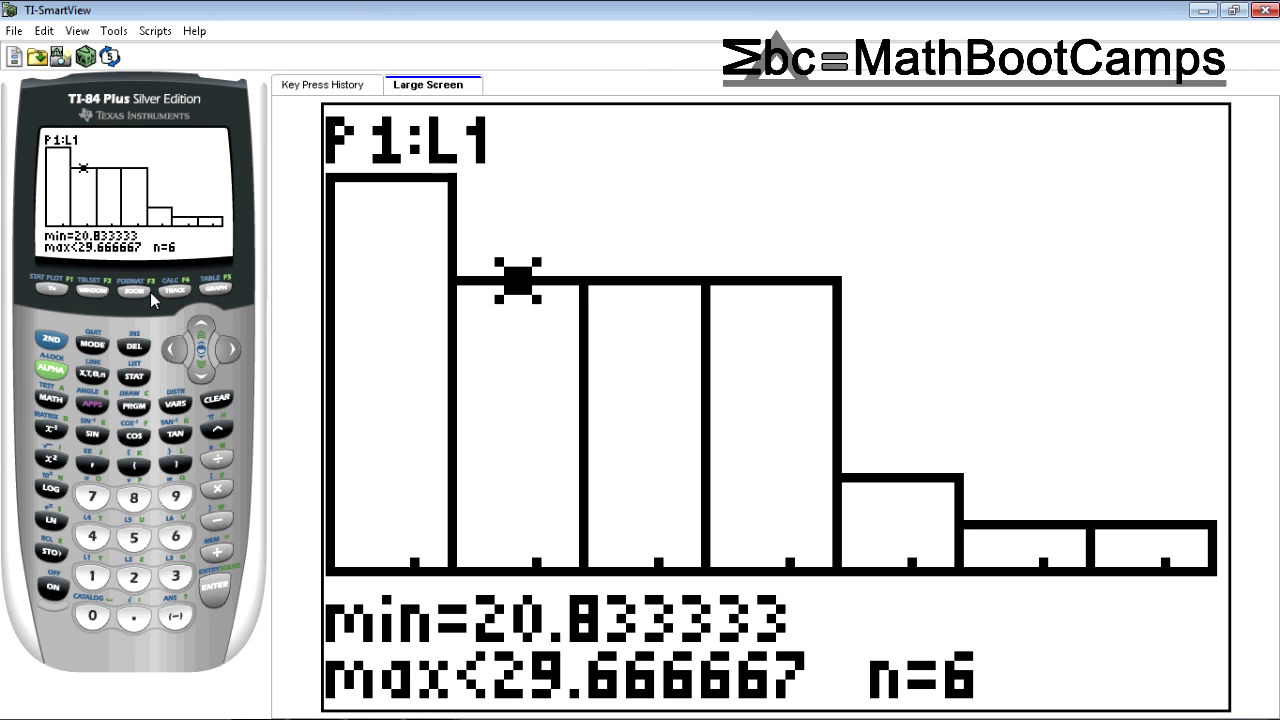
Change the WINDOW Xscl to 9, leaving Xmin 12 and Xmax 73.833333.
click(103, 295)
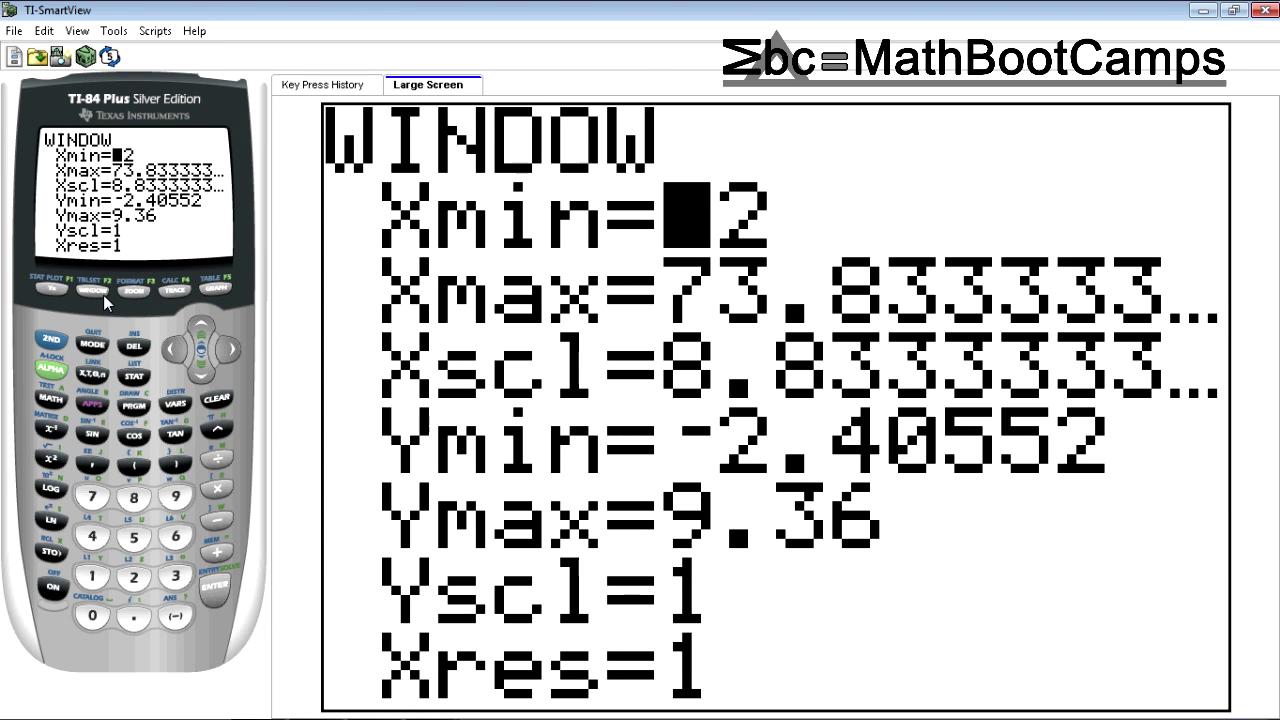
click(198, 369)
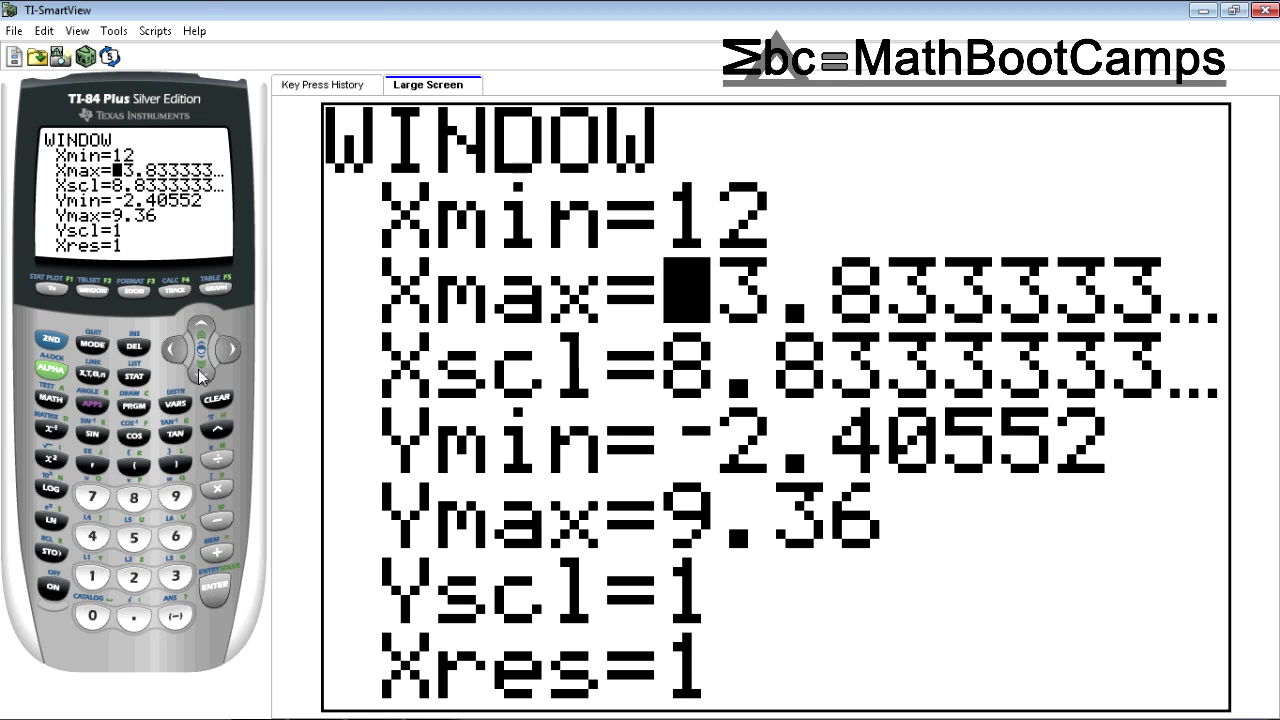
click(198, 369)
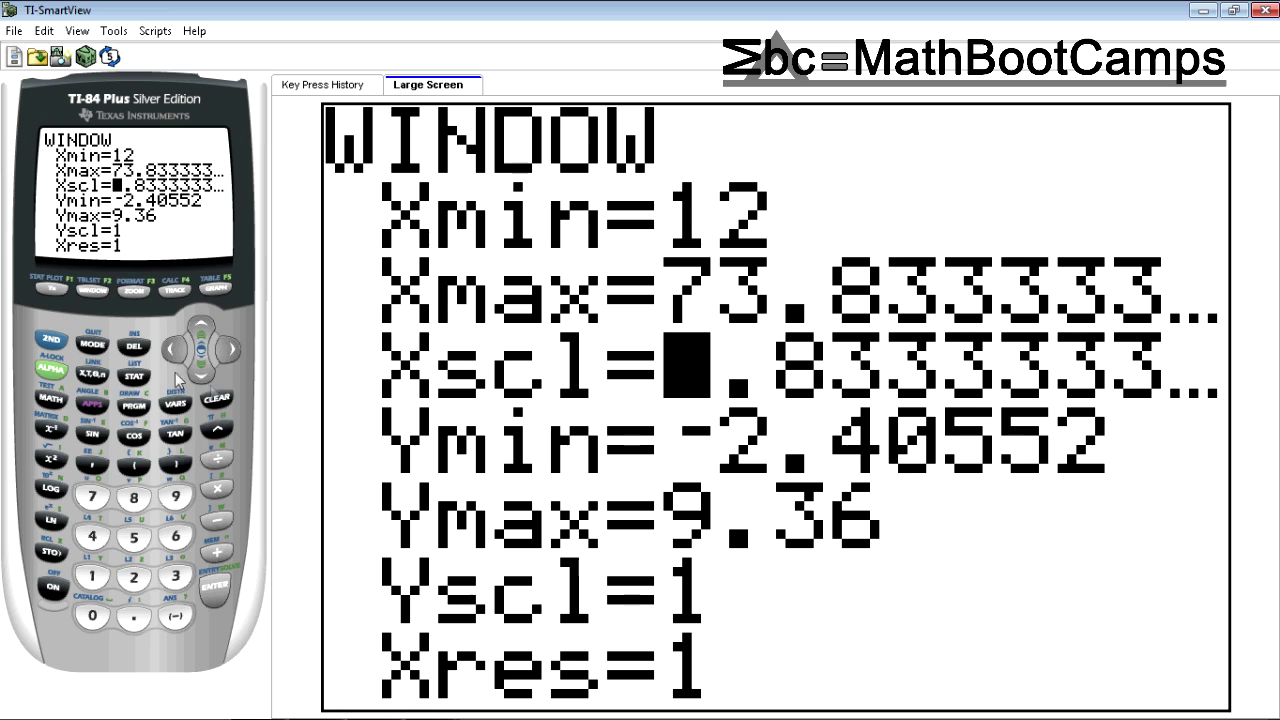
click(178, 496)
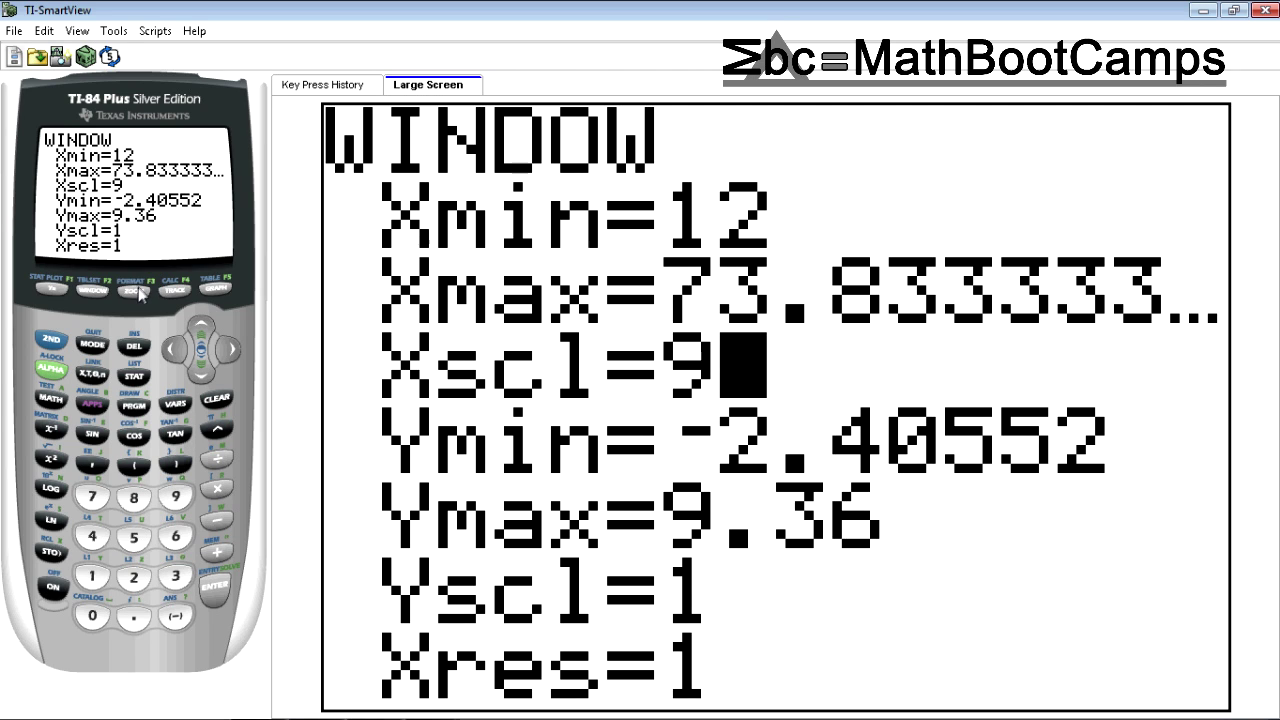
Redraw the histogram and trace its six width-9 bars, first bin 12 to under 21 holding 8.
click(213, 290)
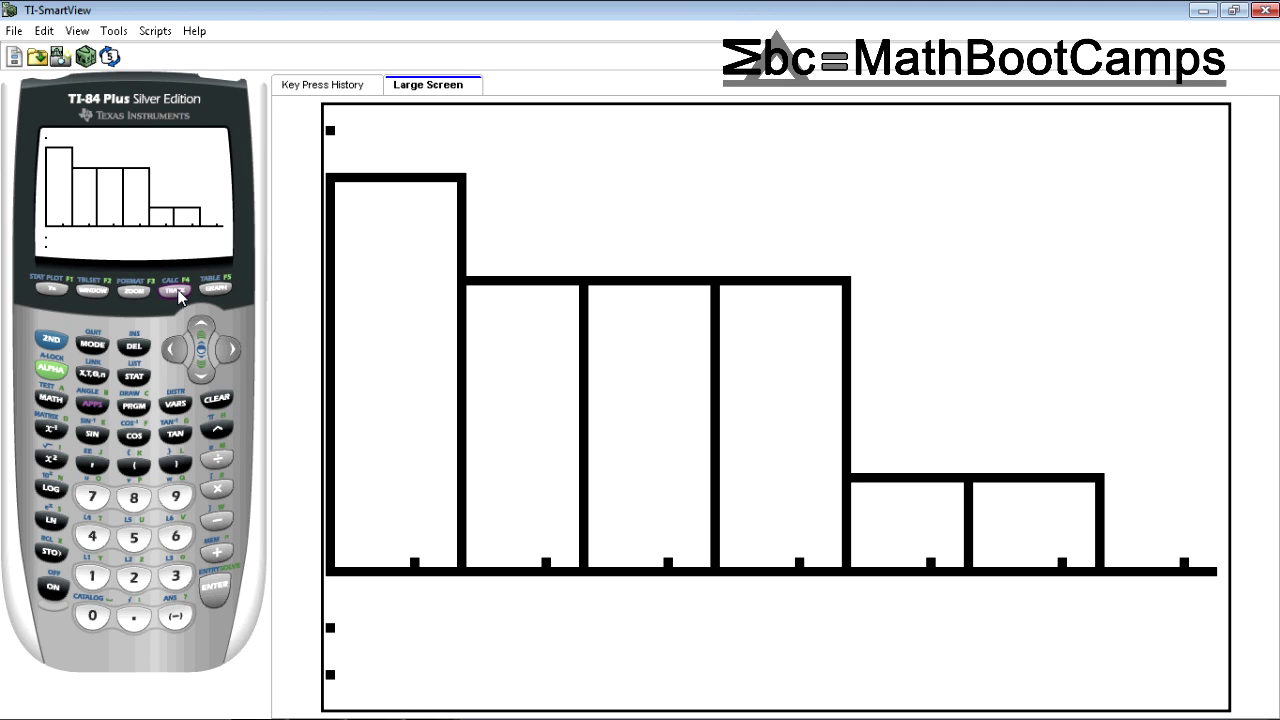
click(176, 291)
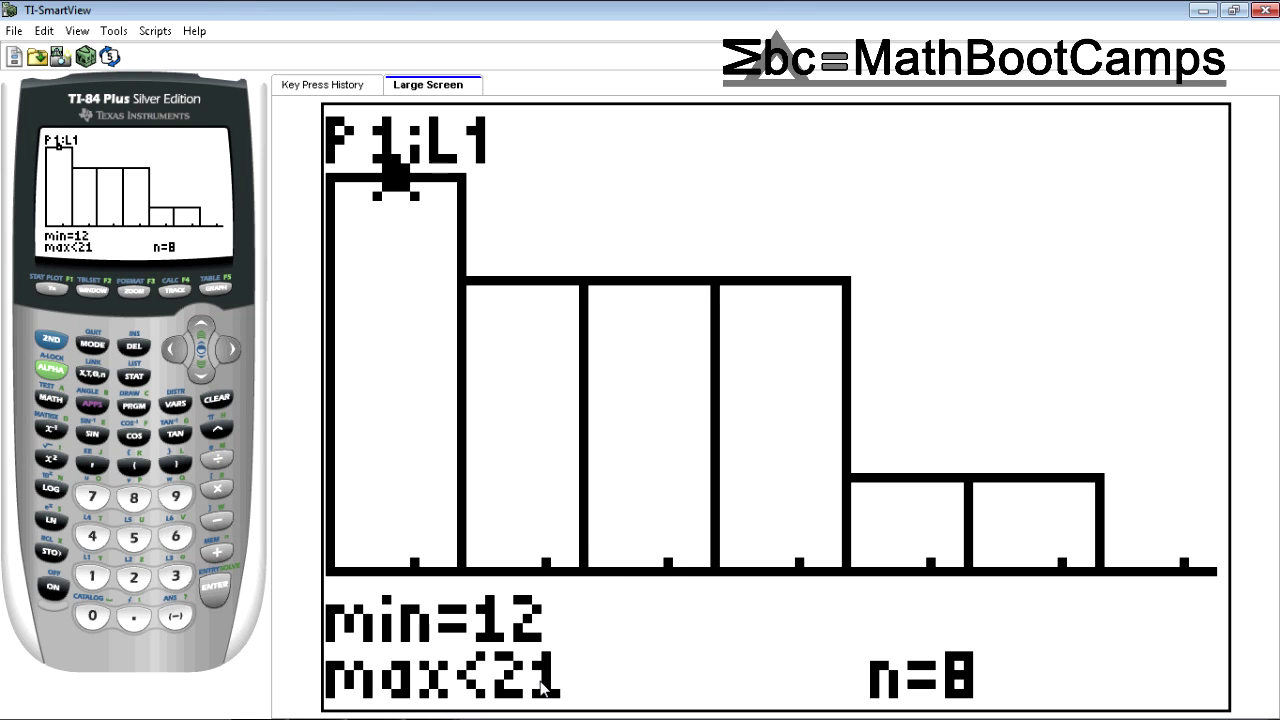
click(228, 352)
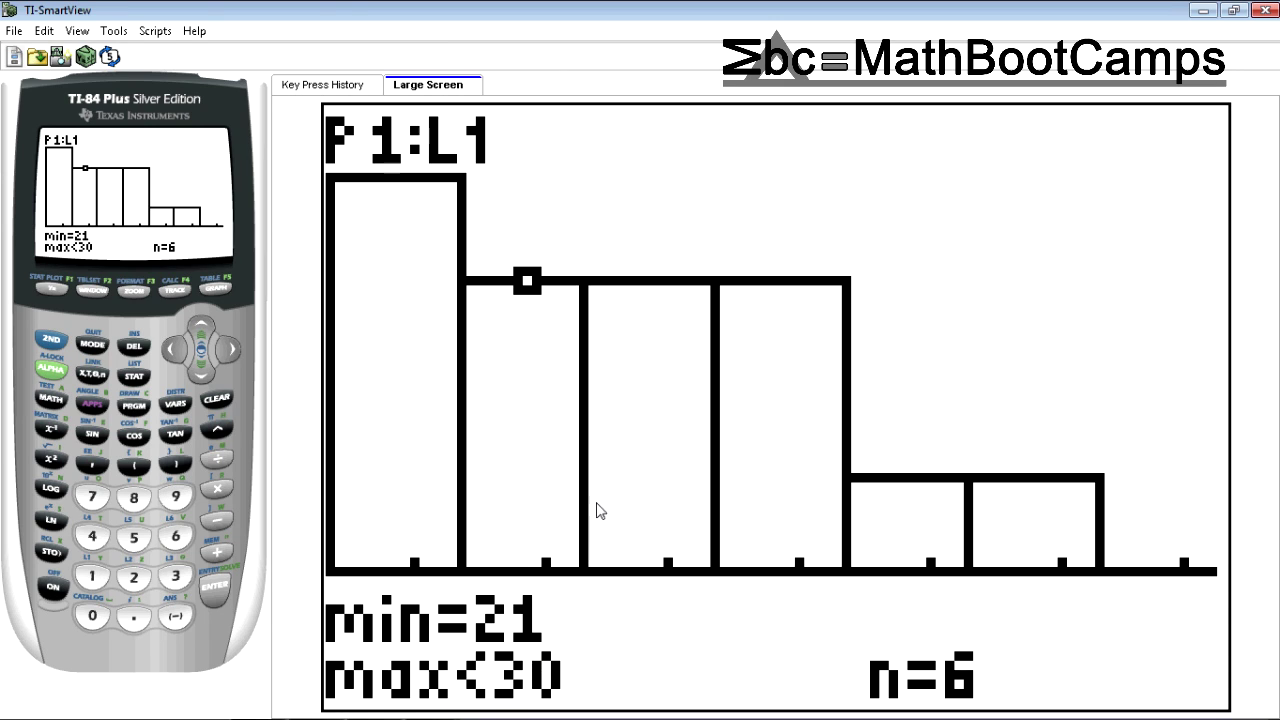
click(229, 350)
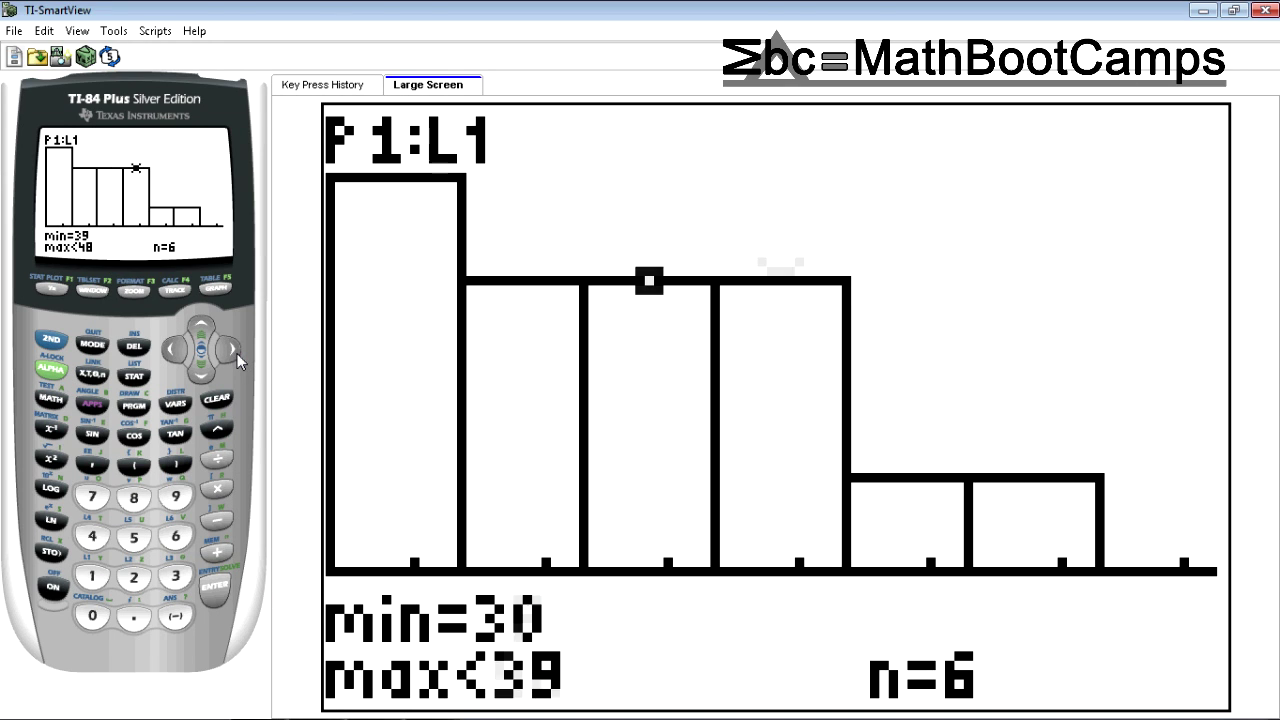
click(231, 349)
click(231, 349)
click(237, 352)
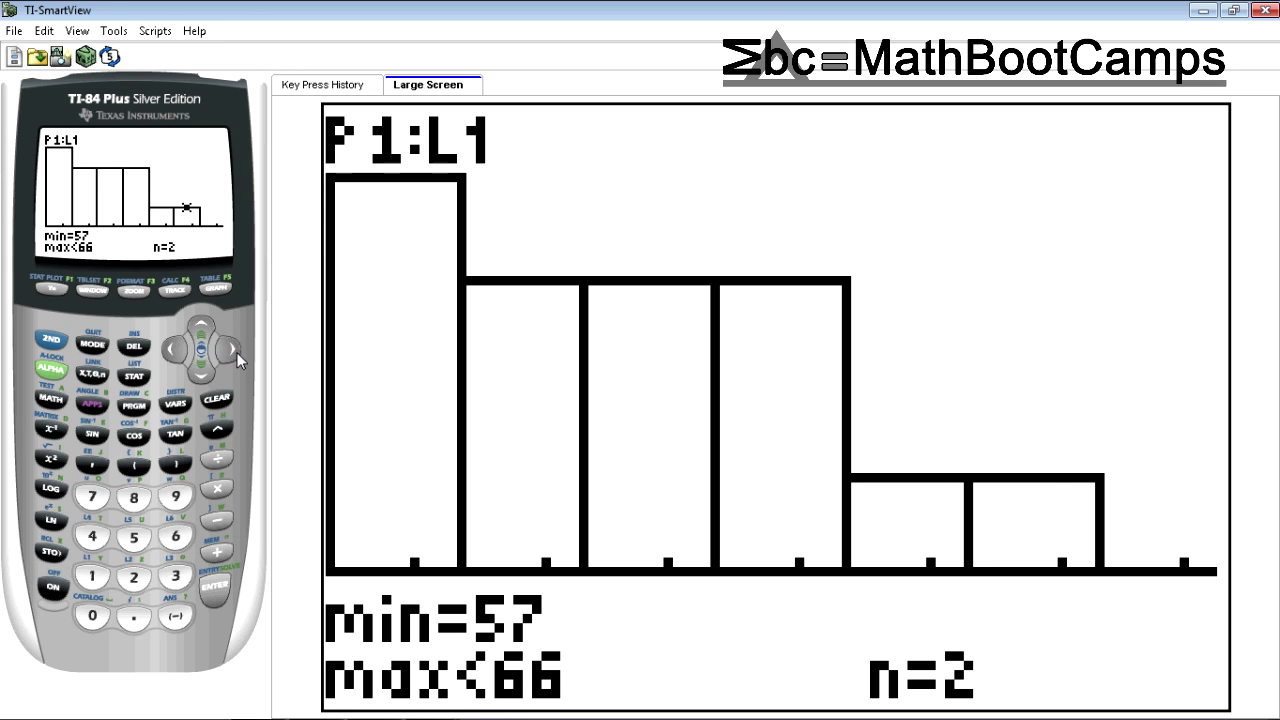
click(169, 353)
click(169, 353)
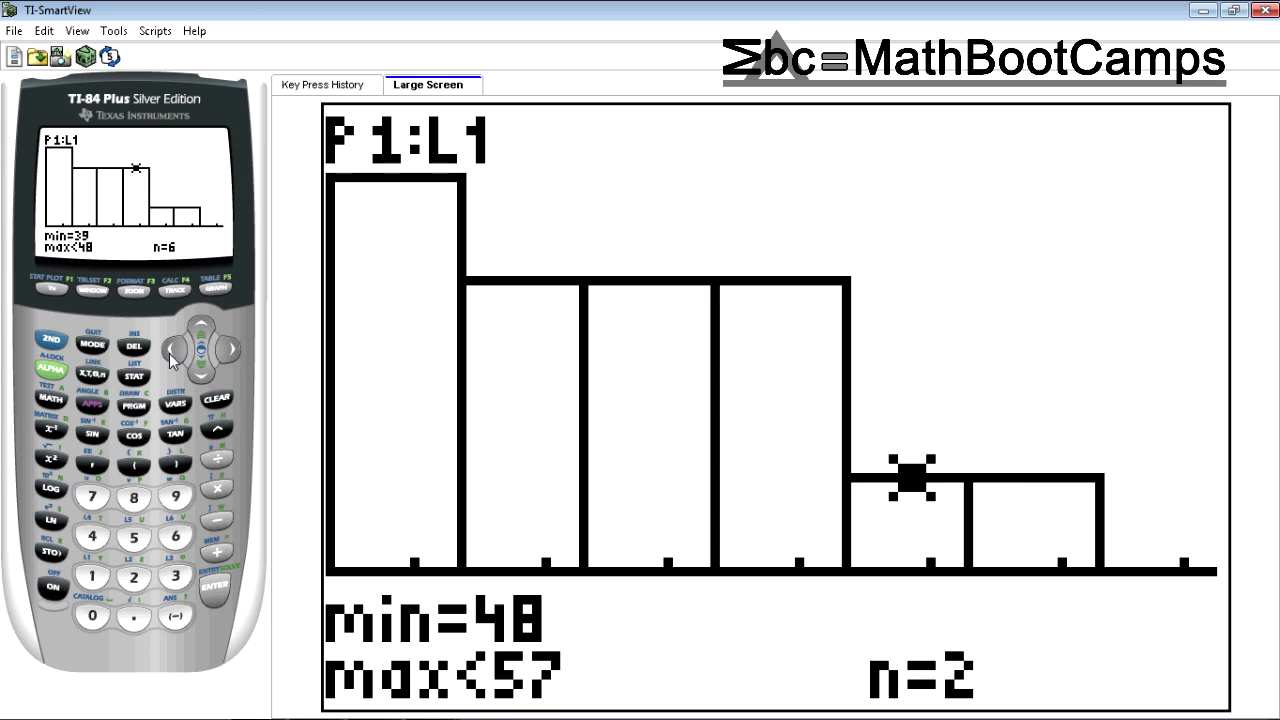
click(169, 353)
click(169, 353)
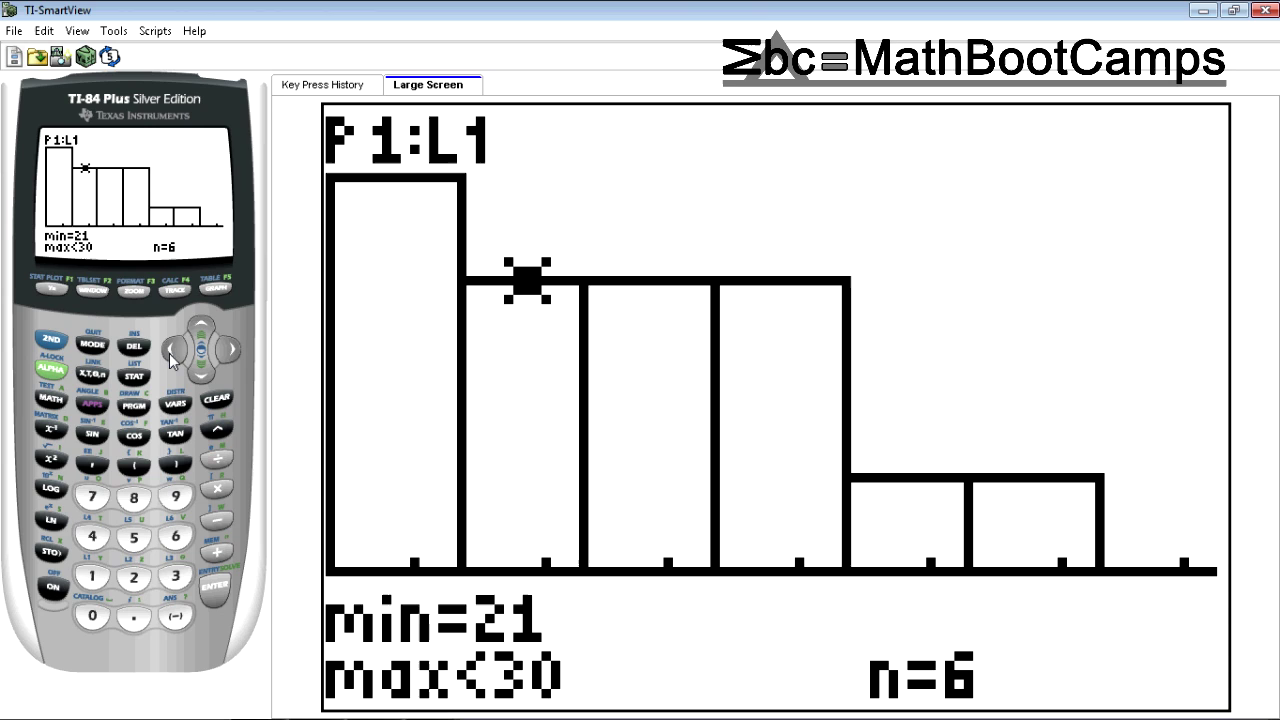
click(169, 353)
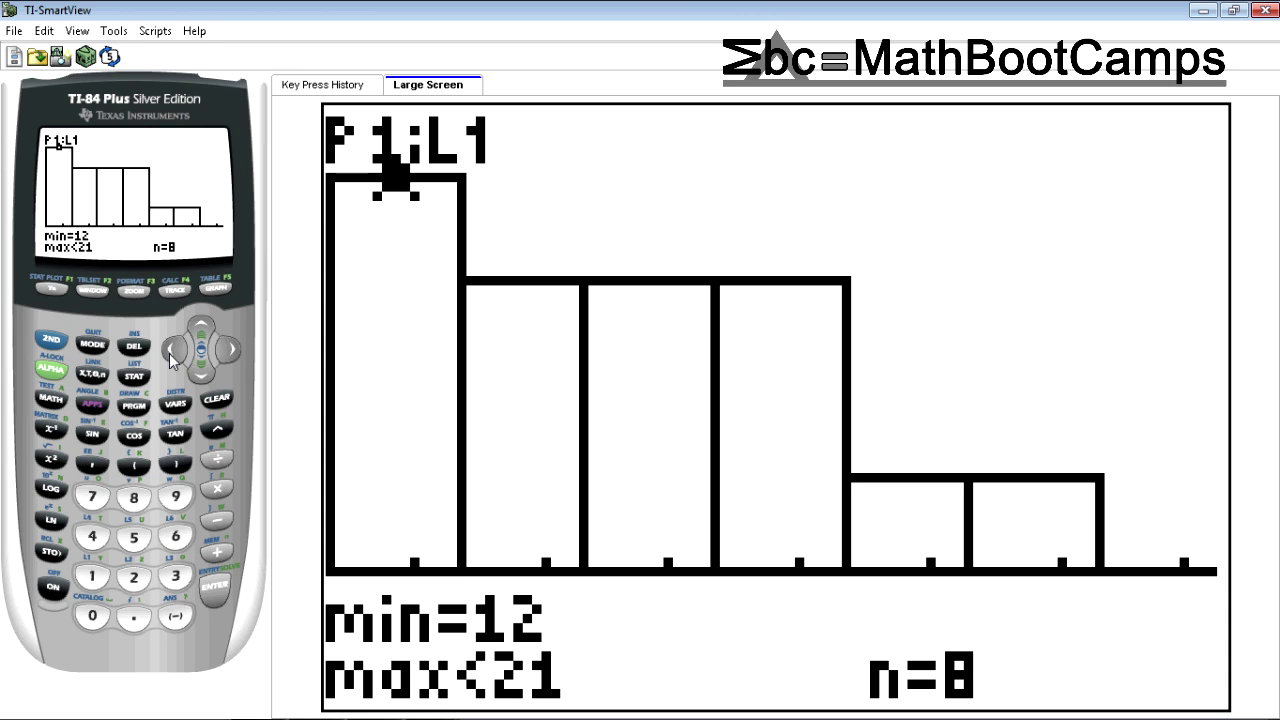